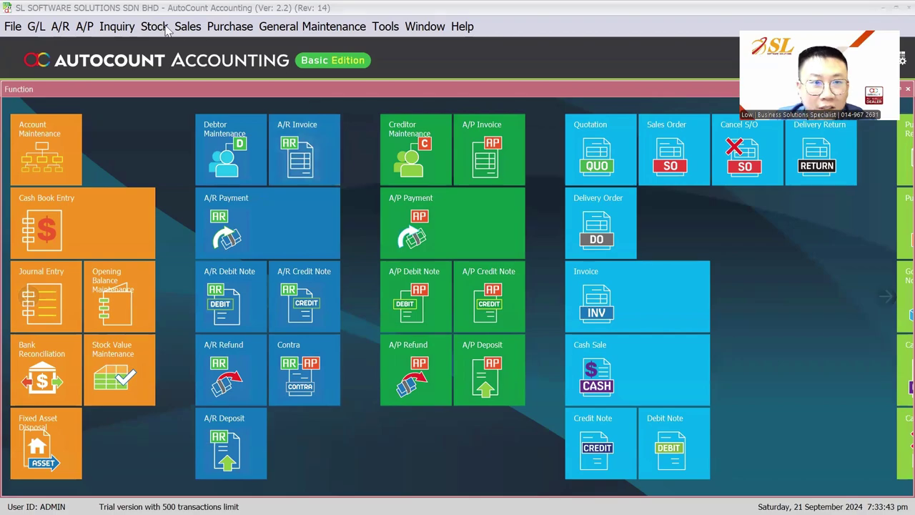
# - Open the stock item list and review the entries for Item A, Item B and Item C
pyautogui.click(154, 26)
pyautogui.click(195, 169)
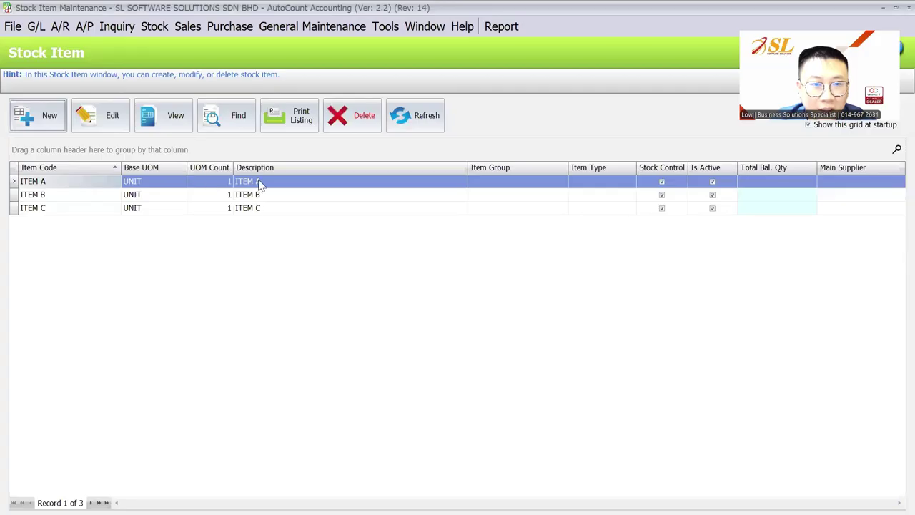
pyautogui.click(257, 194)
pyautogui.click(255, 207)
# - Create a new purchase invoice with SUPPLIER A as the creditor
pyautogui.click(229, 26)
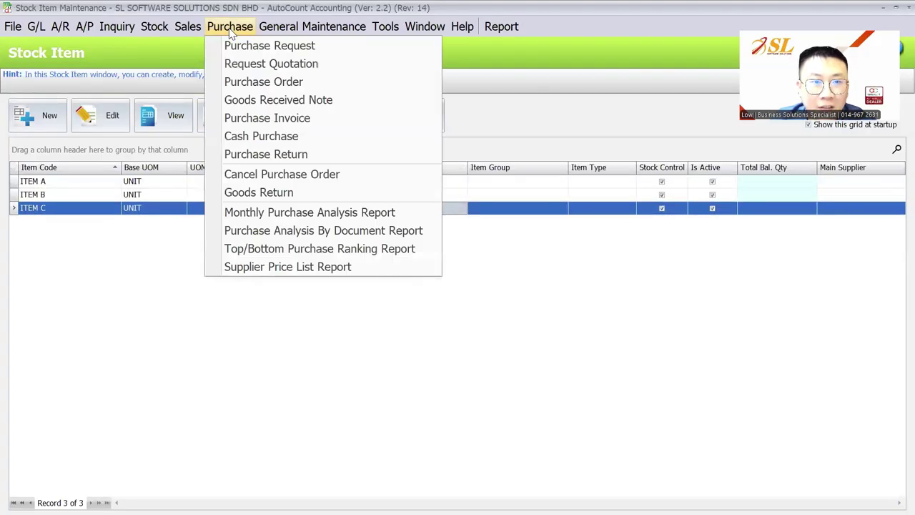
pyautogui.click(265, 117)
pyautogui.click(25, 116)
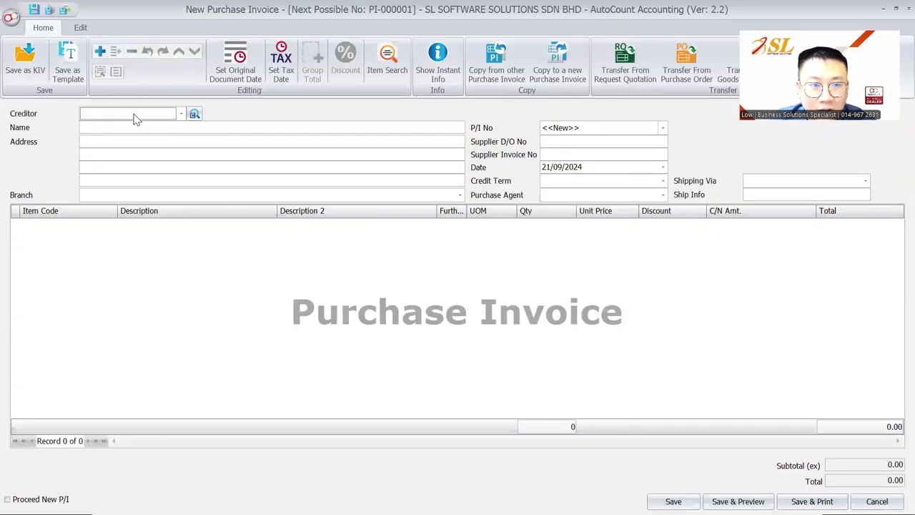
pyautogui.click(134, 115)
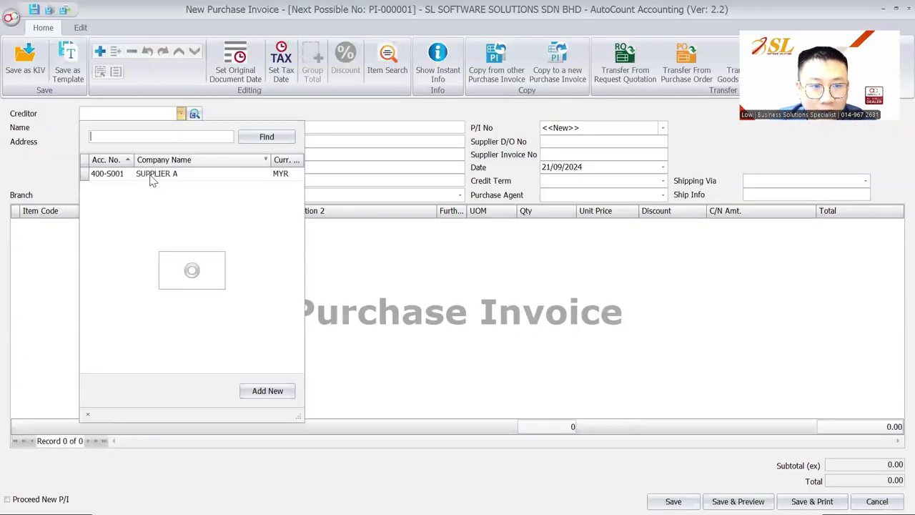
pyautogui.click(150, 180)
# - Add three lines to the purchase invoice for ITEM A, ITEM B and ITEM C
pyautogui.rightClick(135, 245)
pyautogui.click(150, 251)
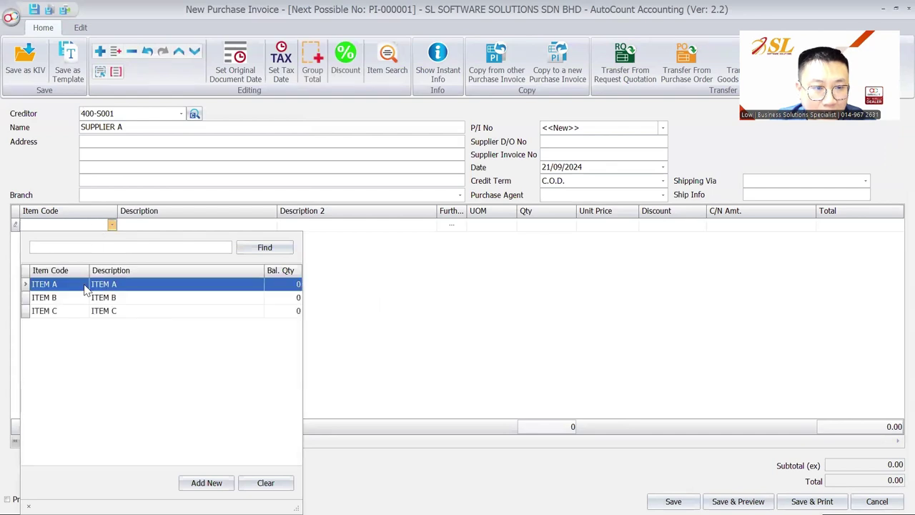
pyautogui.click(50, 297)
pyautogui.rightClick(91, 276)
pyautogui.click(121, 45)
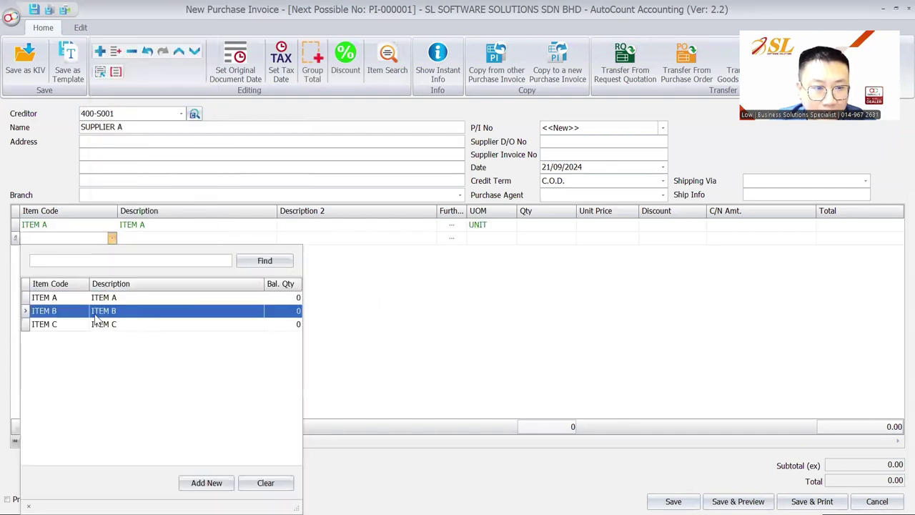
pyautogui.click(45, 310)
pyautogui.rightClick(91, 267)
pyautogui.click(123, 278)
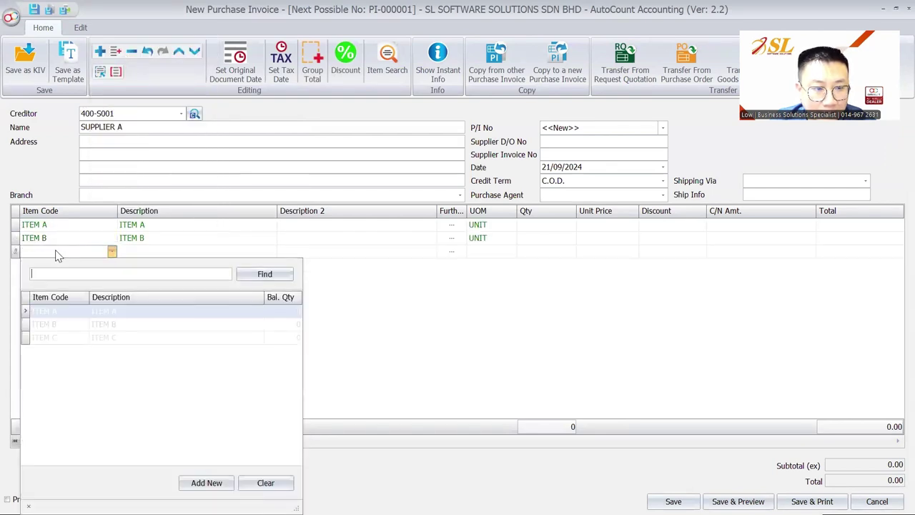
pyautogui.click(86, 336)
# - Set the ITEM A line to quantity 50 and unit price 10
pyautogui.click(541, 228)
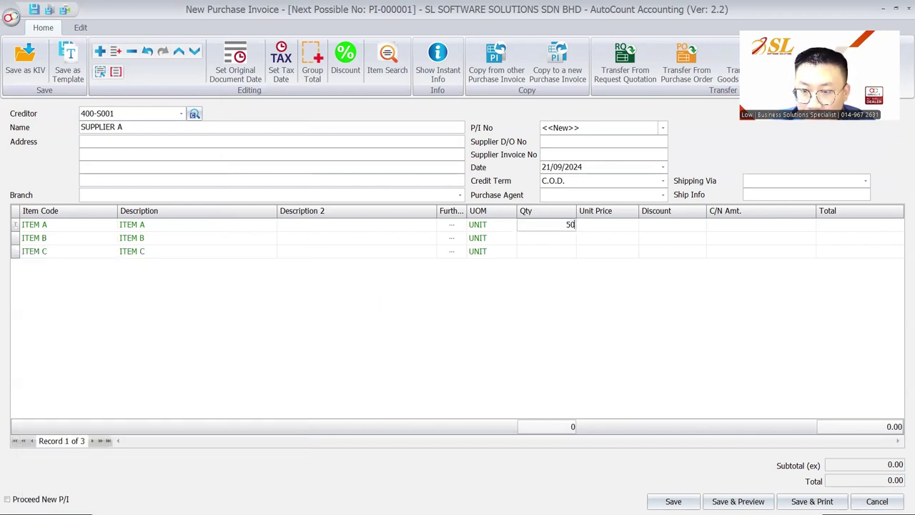
pyautogui.press('Tab')
pyautogui.write('10')
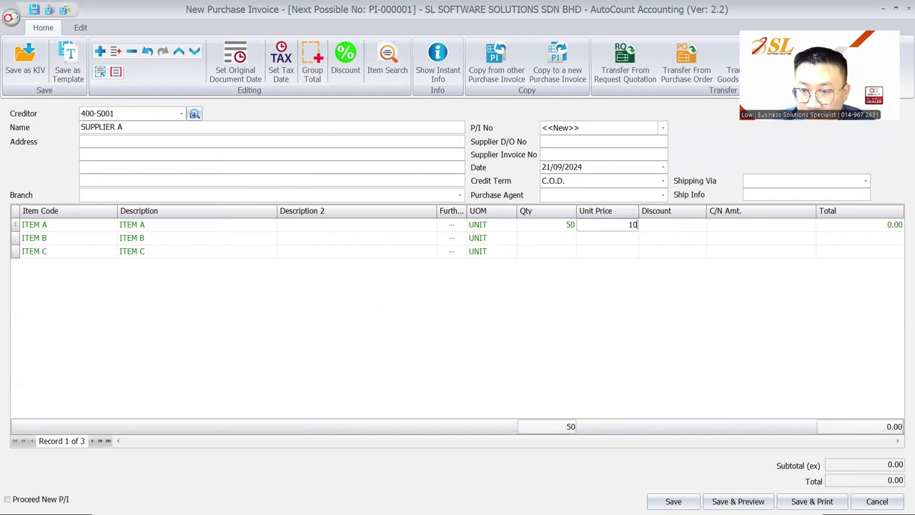
pyautogui.press('Down')
# - Check the sample figures in the presentation and set the ITEM B line to quantity 20 and unit price 5
pyautogui.hotkey('shift', 'Tab')
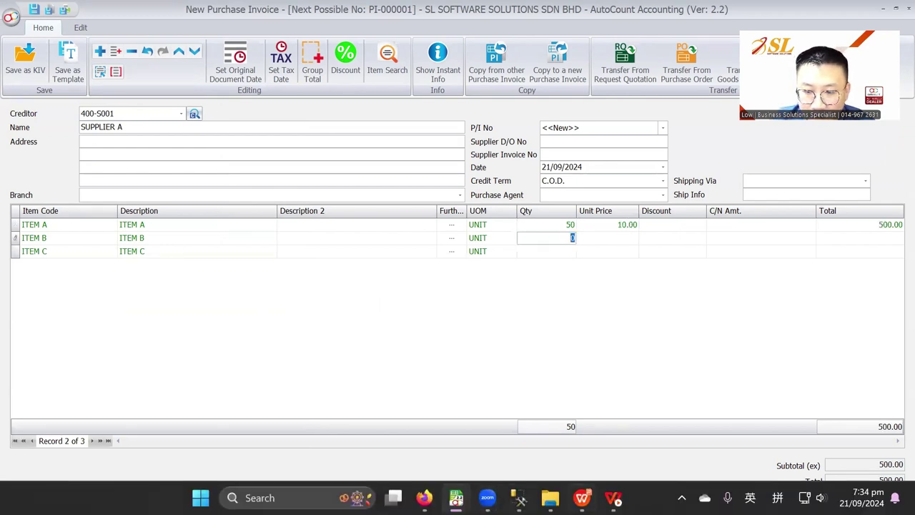
pyautogui.click(609, 500)
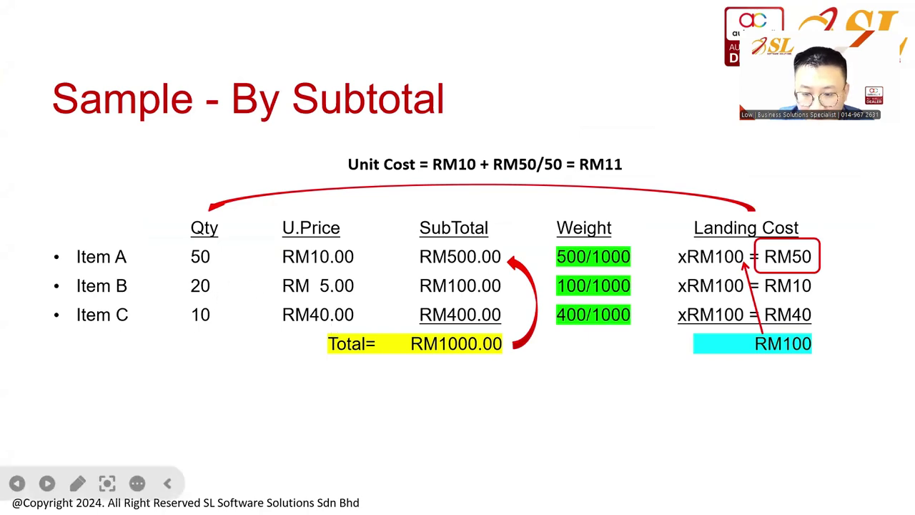
pyautogui.press('super')
pyautogui.moveTo(454, 497)
pyautogui.click(665, 418)
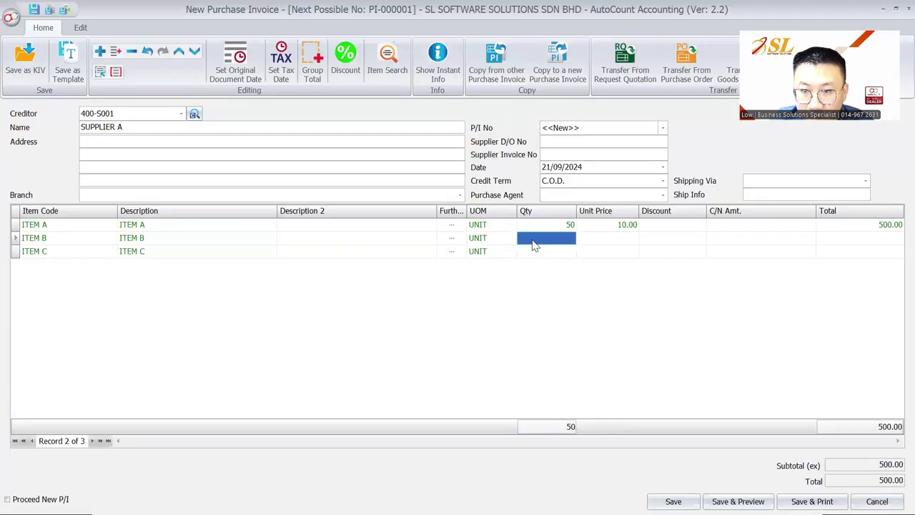
pyautogui.write('20')
pyautogui.press('Return')
pyautogui.write('5')
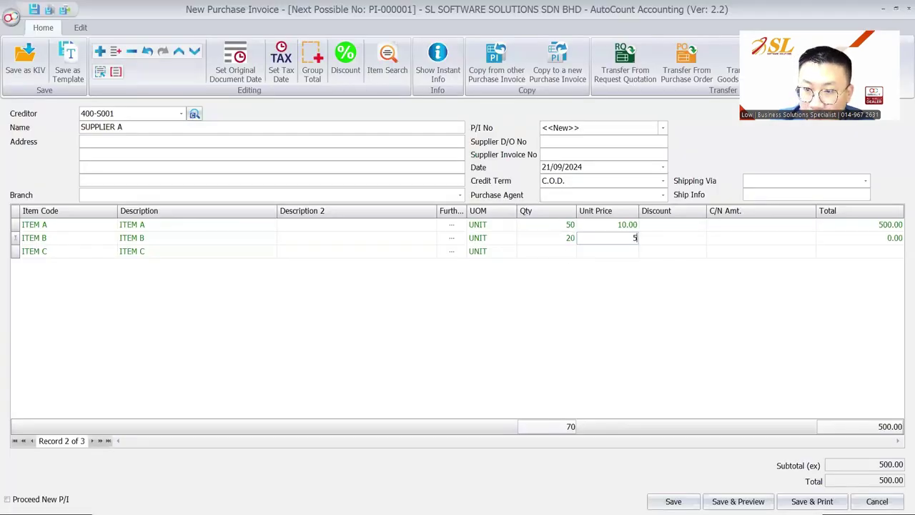
pyautogui.press('Return')
# - Set the ITEM C line to quantity 10 and unit price 40
pyautogui.write('10')
pyautogui.press('Return')
pyautogui.write('40')
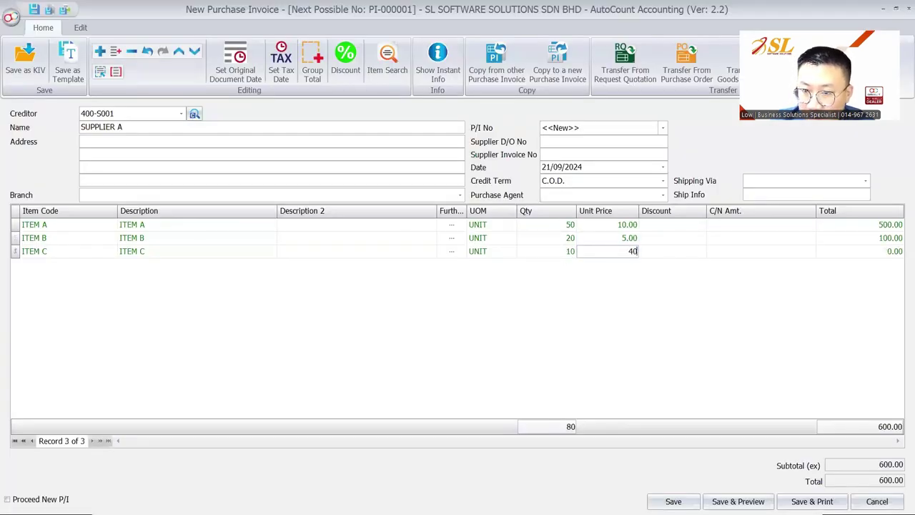
pyautogui.press('Return')
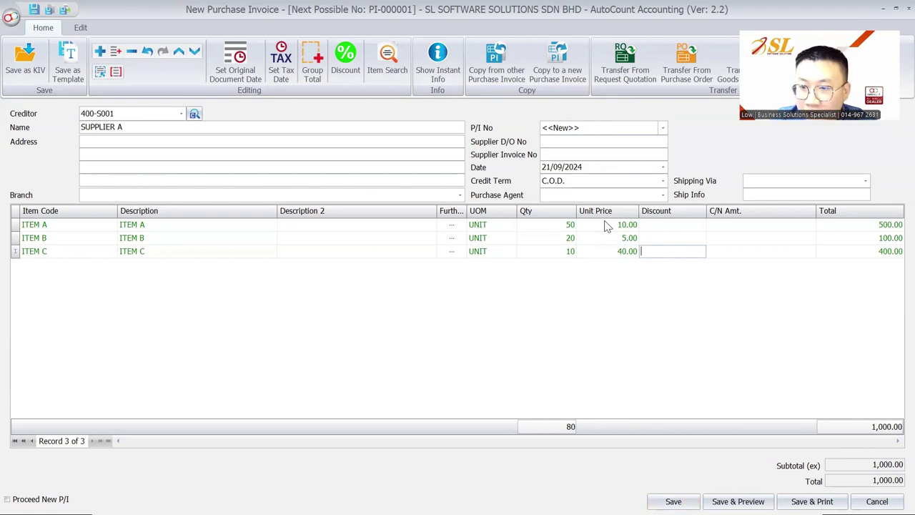
# - Save the new purchase invoice
pyautogui.click(629, 224)
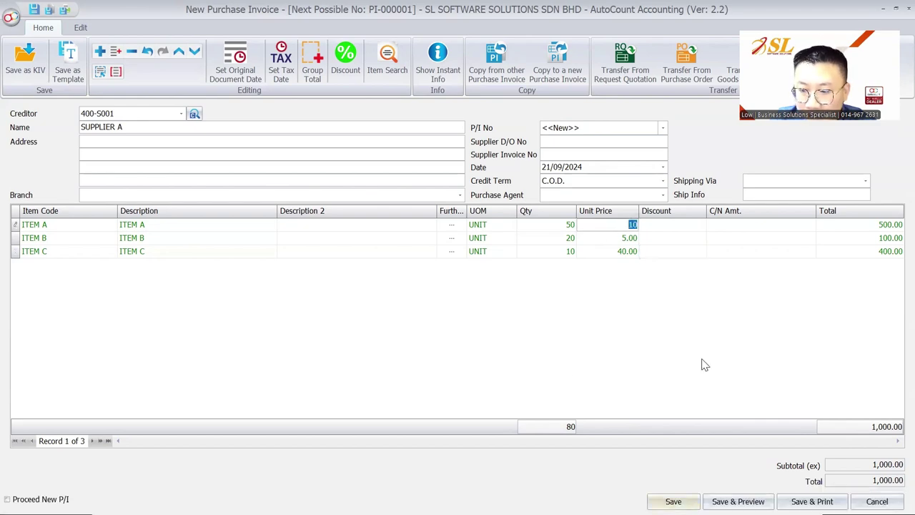
pyautogui.click(674, 501)
pyautogui.click(434, 282)
pyautogui.click(434, 283)
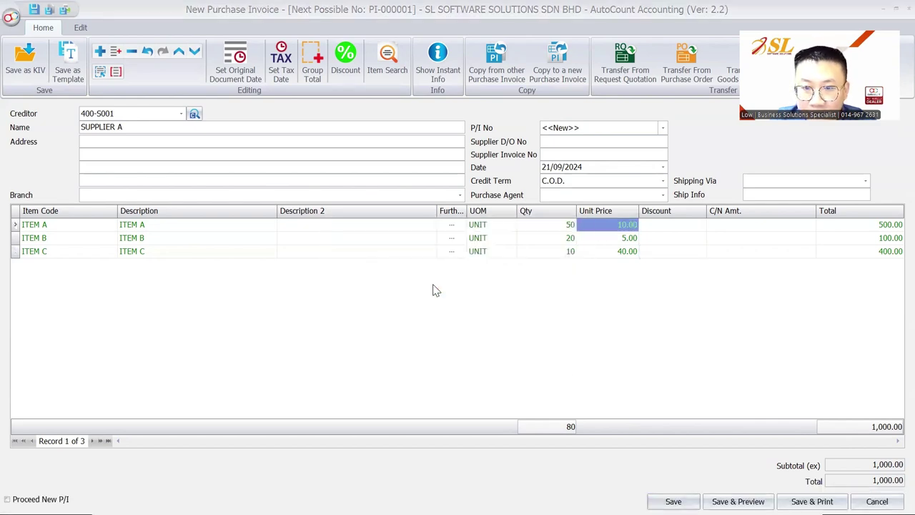
# - Check the balance quantity of ITEM A in the stock item list and its up-to-date unit cost in the item record
pyautogui.click(425, 119)
pyautogui.click(798, 181)
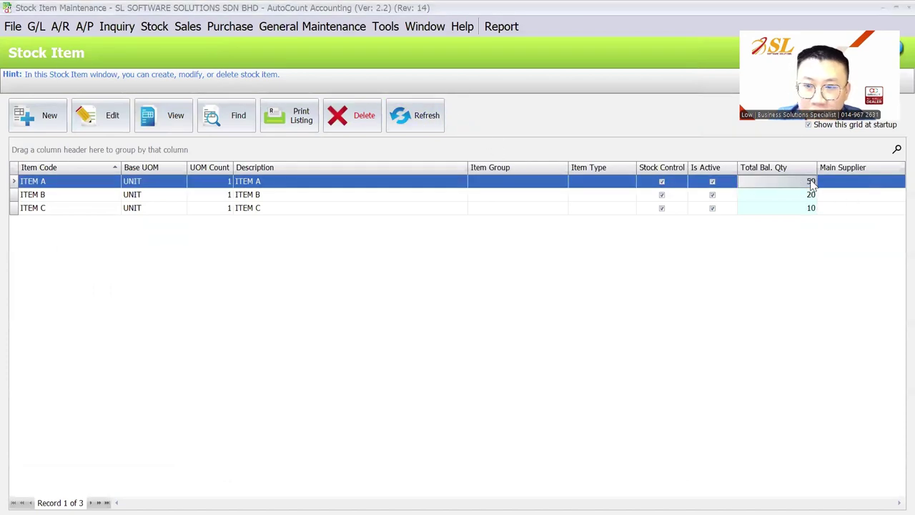
pyautogui.doubleClick(811, 183)
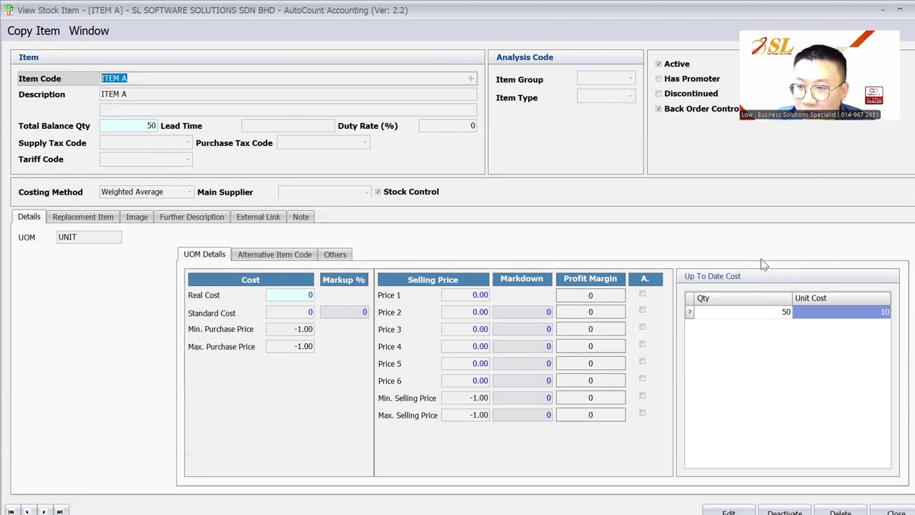
pyautogui.click(786, 318)
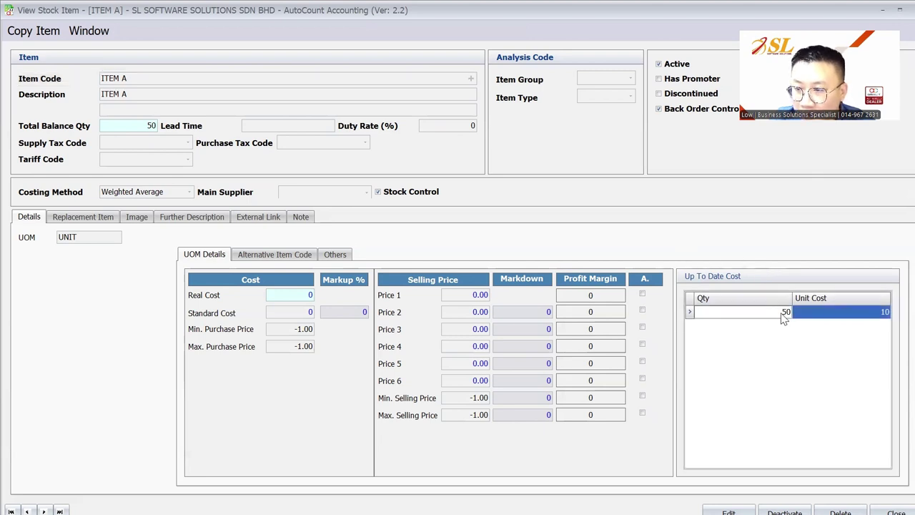
pyautogui.click(885, 315)
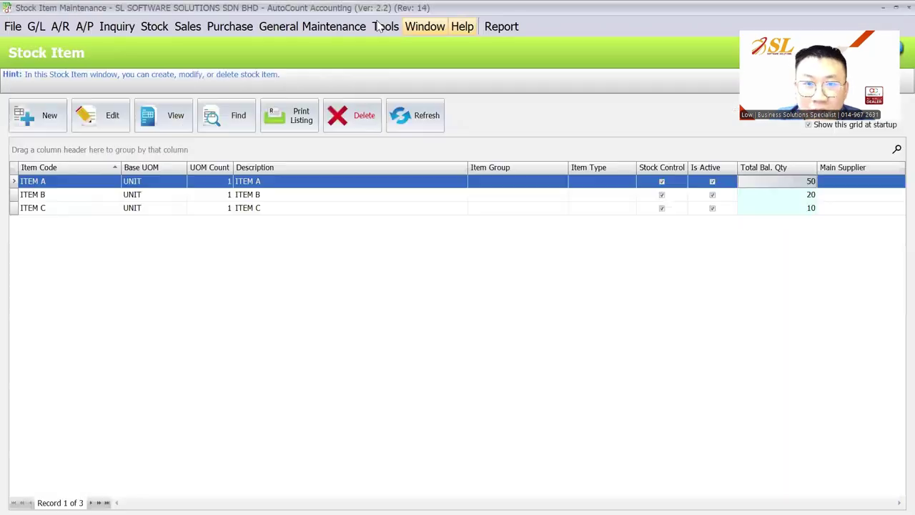
# - Enable the Landing Cost module in the program's module settings
pyautogui.click(385, 26)
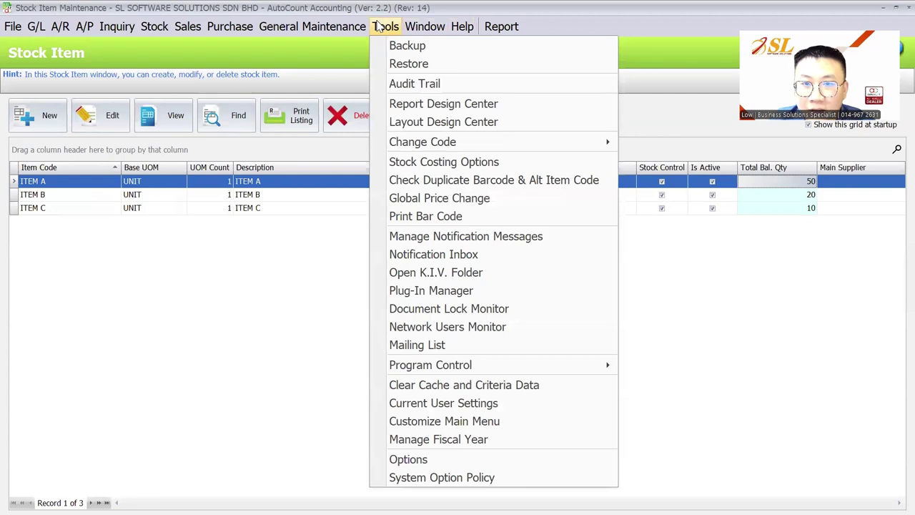
pyautogui.moveTo(465, 365)
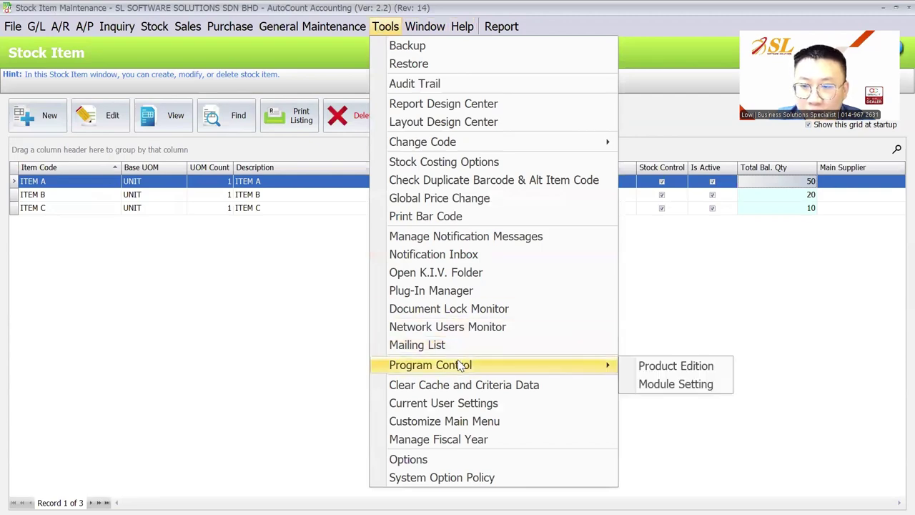
pyautogui.click(644, 382)
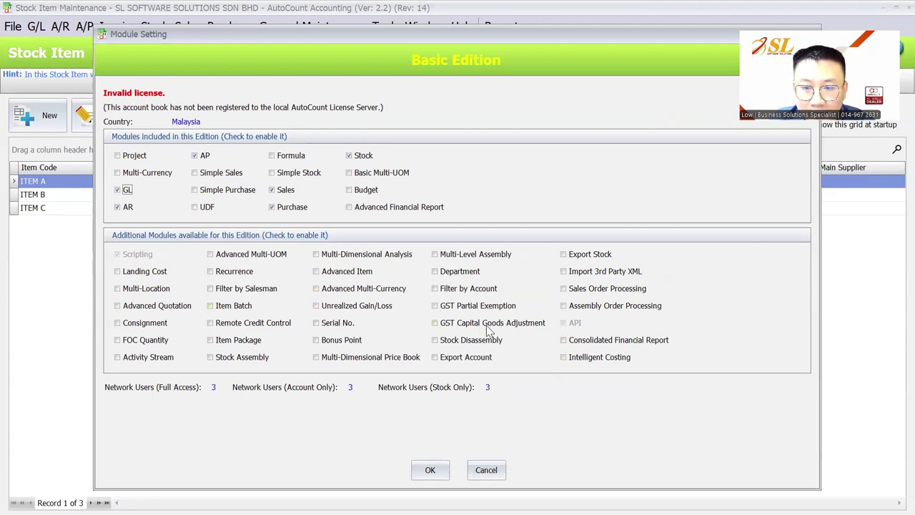
pyautogui.click(155, 270)
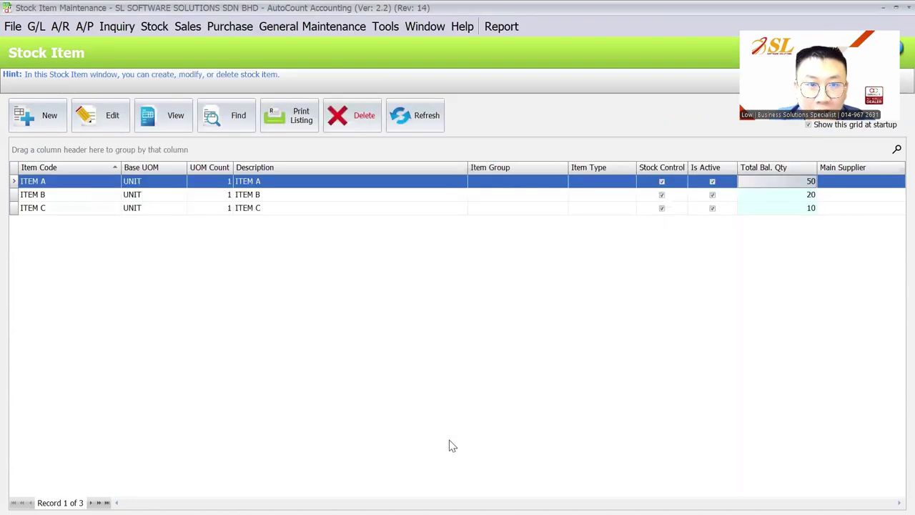
# - Open the saved SUPPLIER A purchase invoice for editing
pyautogui.click(230, 26)
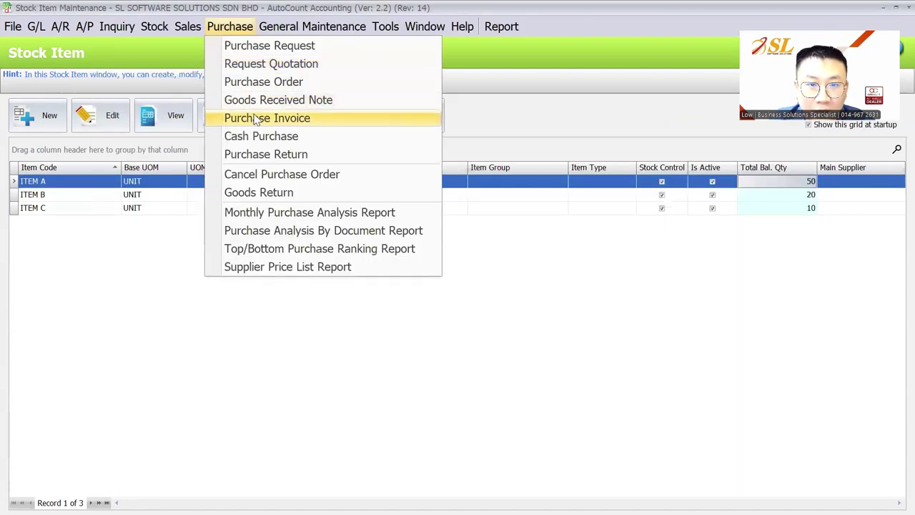
pyautogui.click(259, 117)
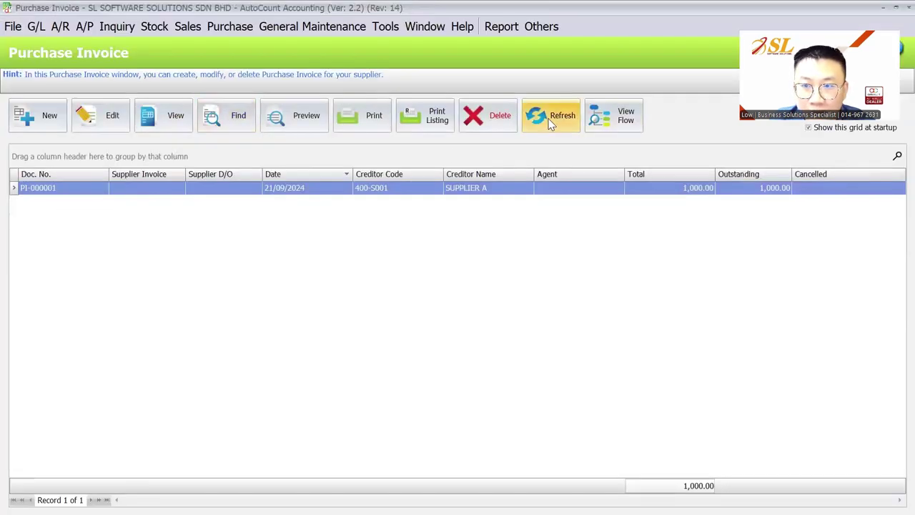
pyautogui.click(229, 190)
pyautogui.doubleClick(229, 192)
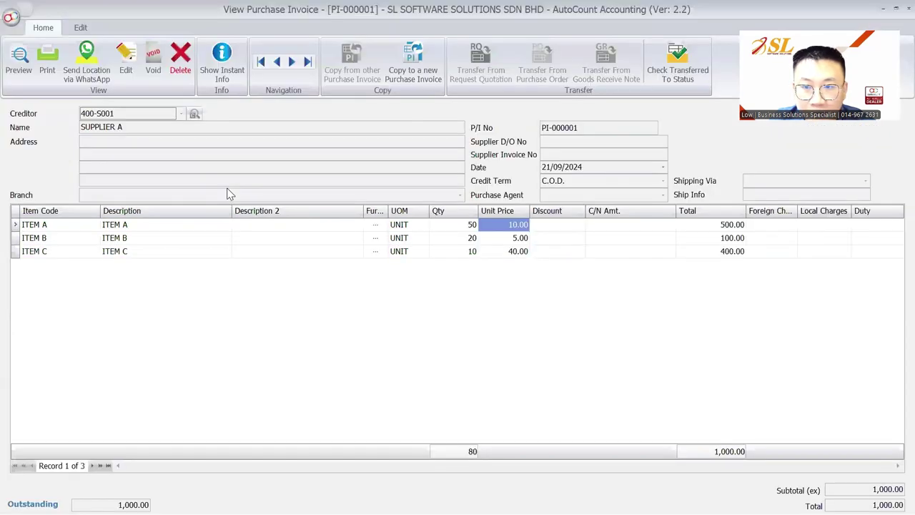
pyautogui.click(127, 64)
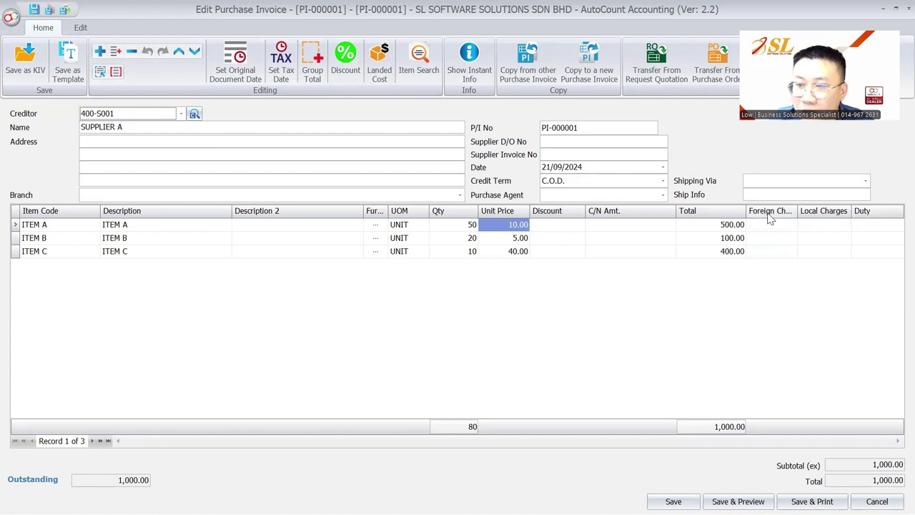
# - Apply a landing cost with a foreign charge of 100 to the purchase invoice, pro-rated by Sub-Total
pyautogui.click(383, 77)
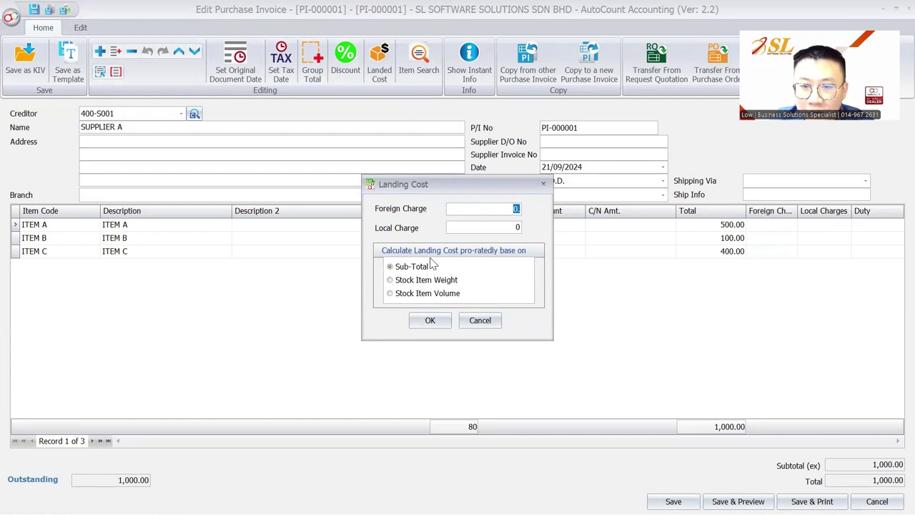
pyautogui.click(444, 282)
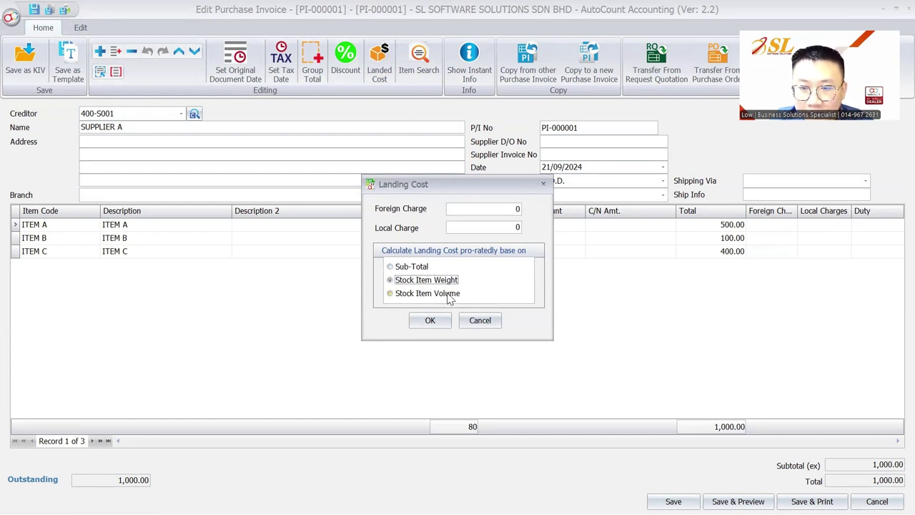
pyautogui.click(447, 296)
pyautogui.click(415, 270)
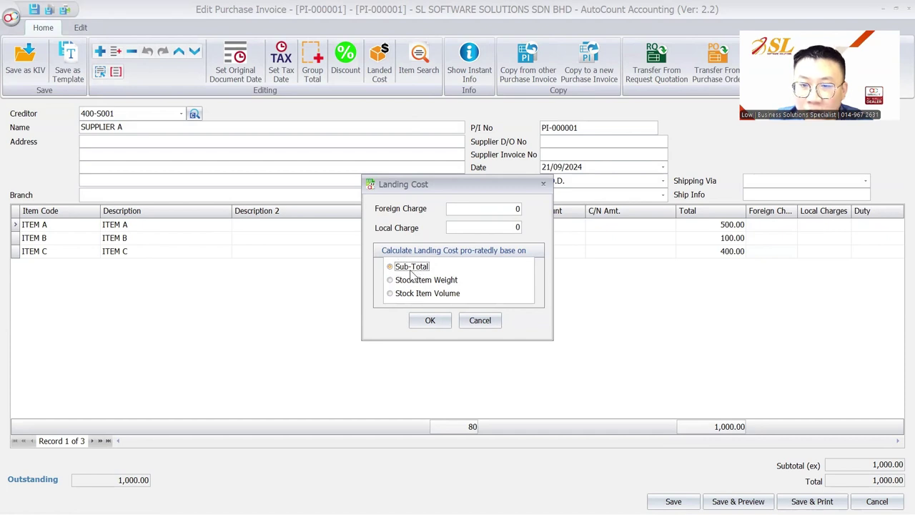
pyautogui.click(509, 210)
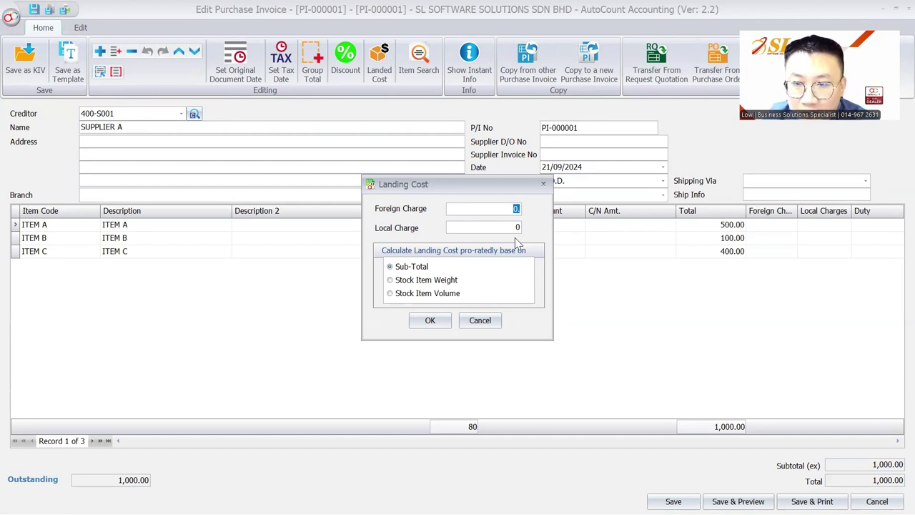
pyautogui.write('100.')
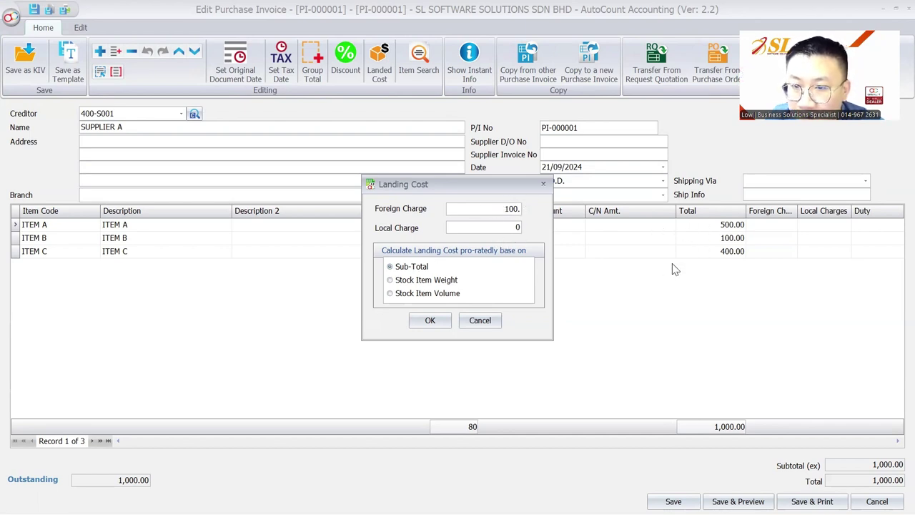
pyautogui.moveTo(500, 208); pyautogui.dragTo(527, 209)
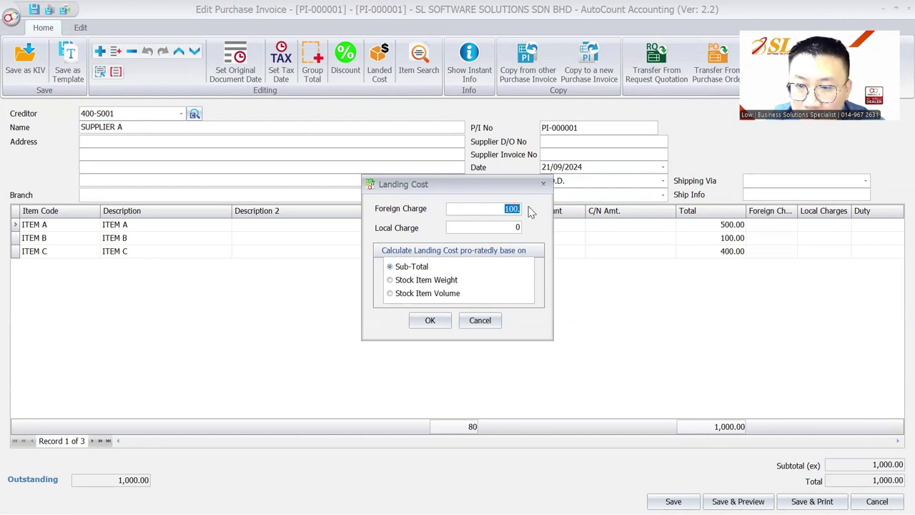
pyautogui.click(432, 320)
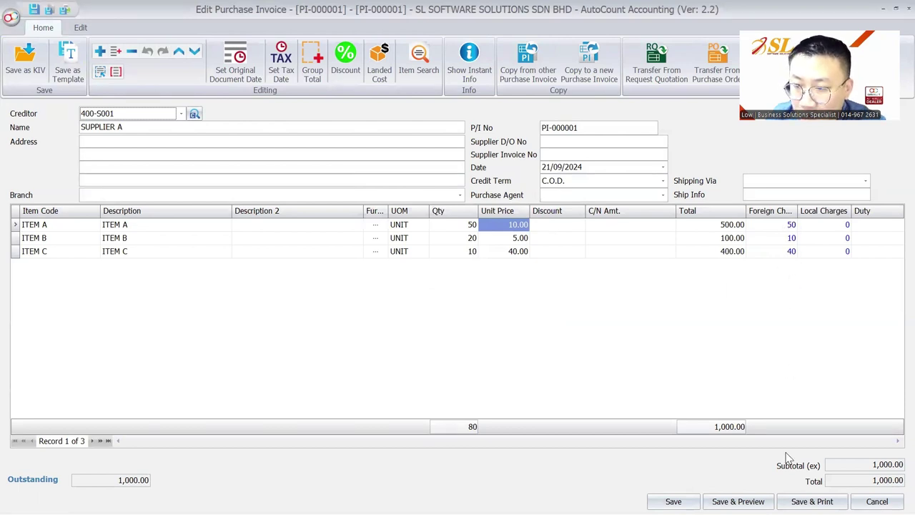
# - Add a Sum summary under the Foreign Charge column and save the purchase invoice without a supplier D/O number
pyautogui.rightClick(798, 426)
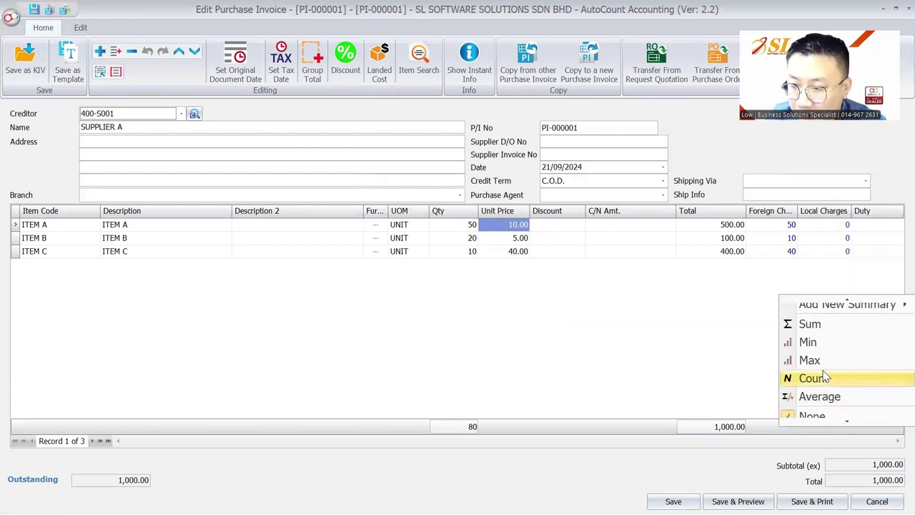
pyautogui.click(826, 323)
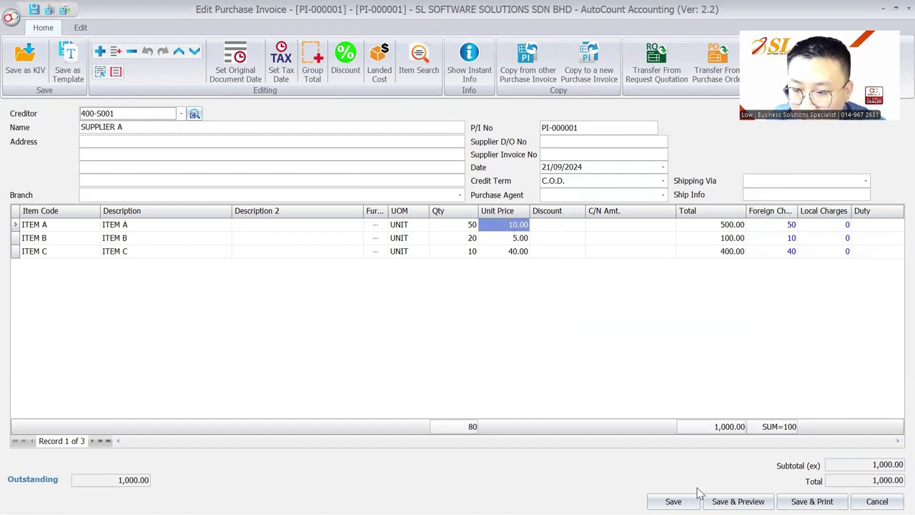
pyautogui.click(672, 502)
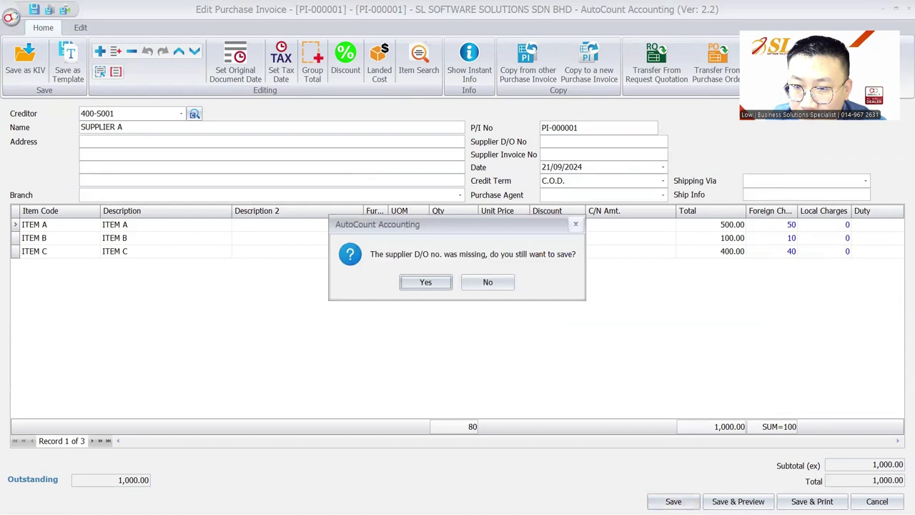
pyautogui.click(446, 289)
pyautogui.click(446, 289)
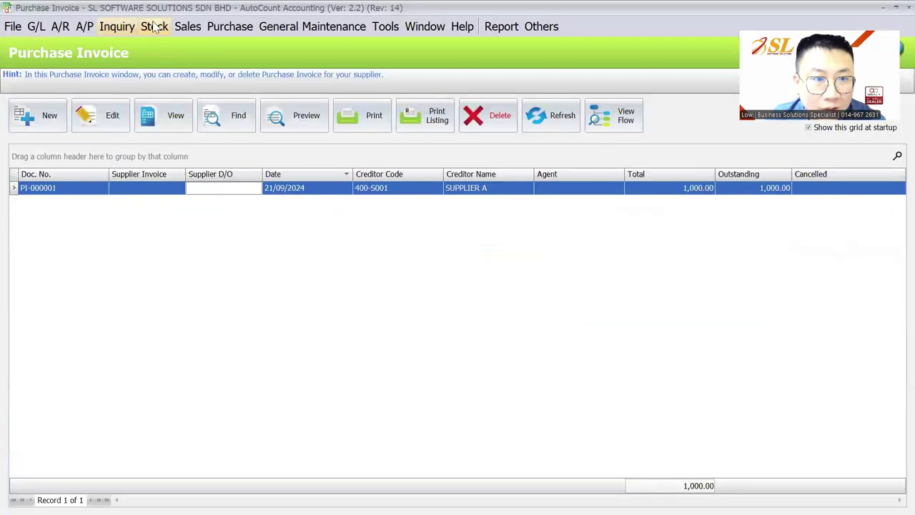
# - Refresh the stock item list, check the up-to-date unit cost in ITEM A's record, and switch to the presentation slides
pyautogui.click(154, 26)
pyautogui.click(155, 40)
pyautogui.click(427, 115)
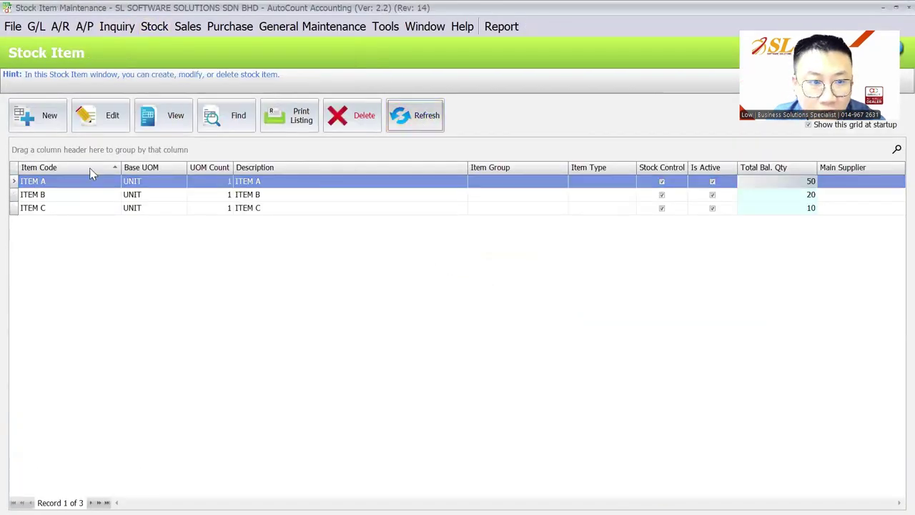
pyautogui.click(177, 122)
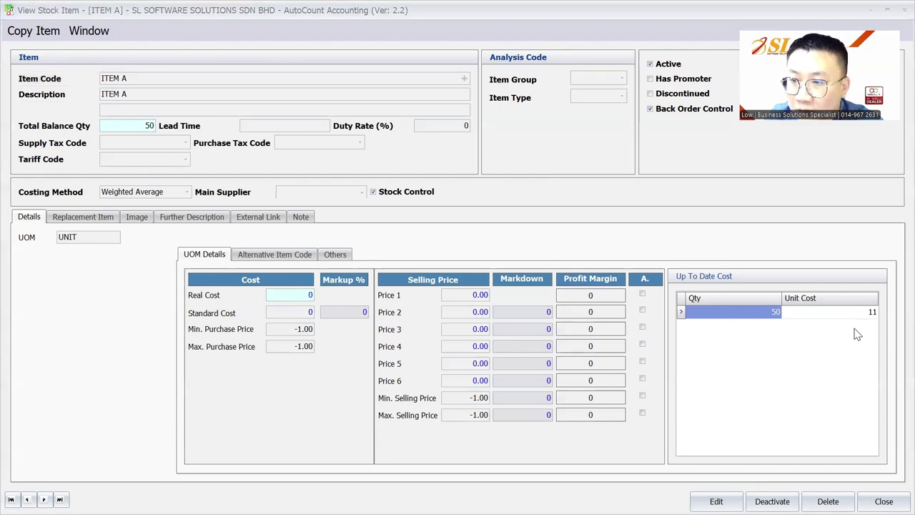
pyautogui.hotkey('alt', 'Tab')
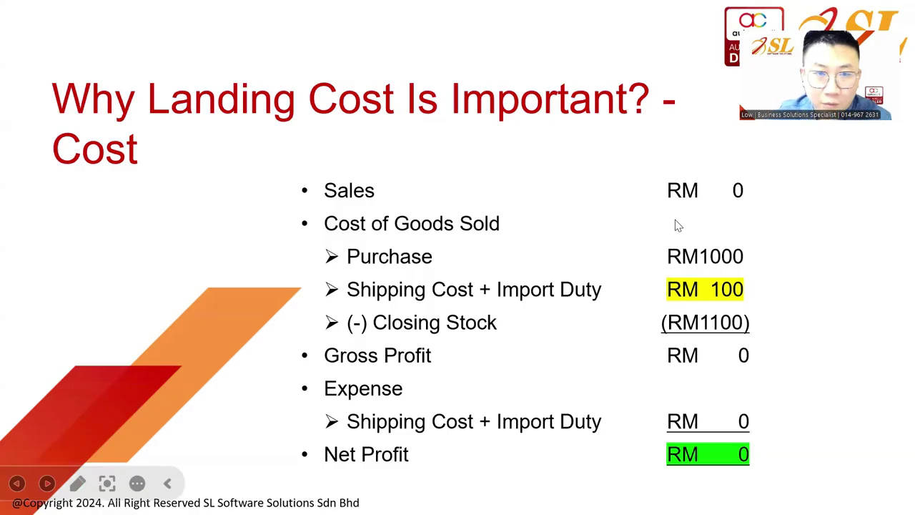
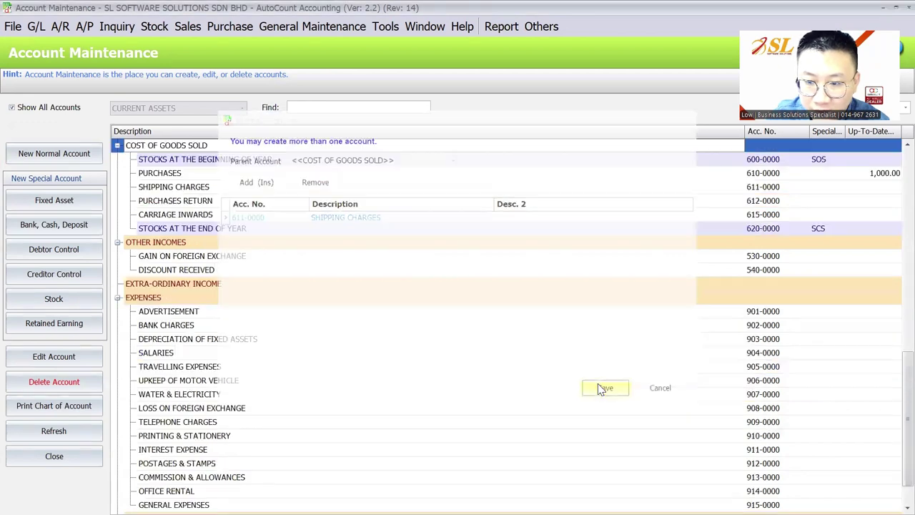
# - Locate the SHIPPING CHARGES account under COST OF GOODS SOLD in Account Maintenance
pyautogui.click(204, 190)
pyautogui.scroll(1, 204, 190)
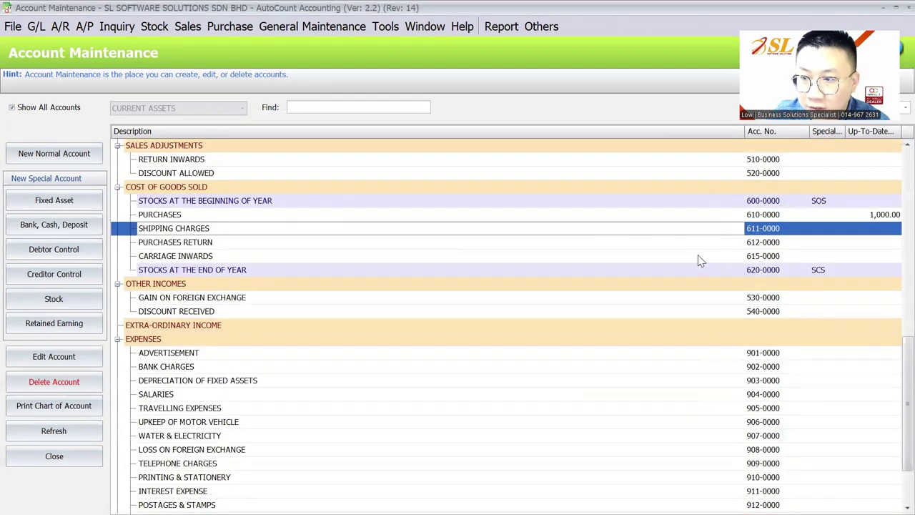
pyautogui.click(84, 26)
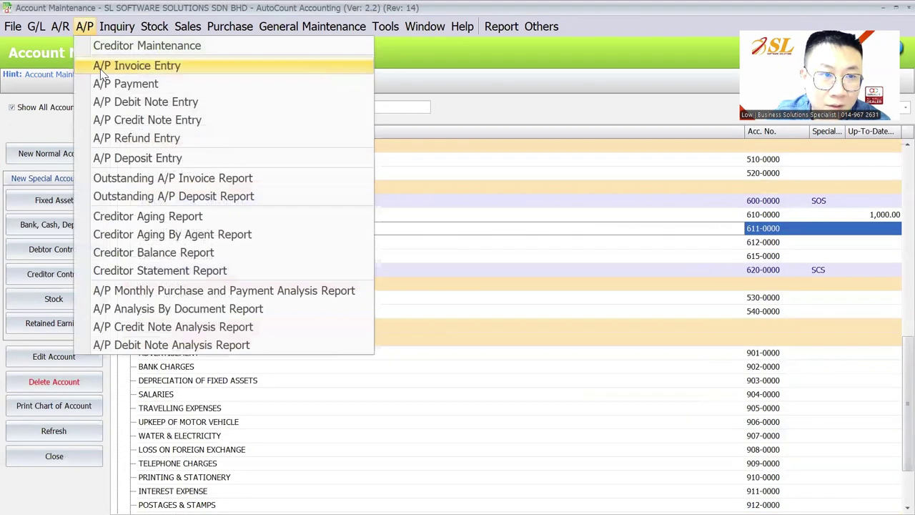
pyautogui.click(101, 66)
pyautogui.click(37, 118)
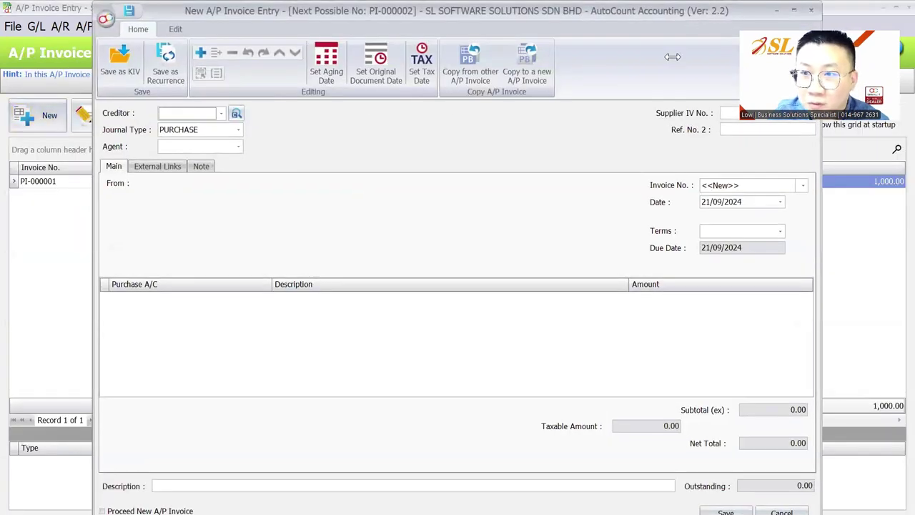
pyautogui.click(810, 10)
# - Review the saved SUPPLIER A purchase invoice in view mode and close it
pyautogui.click(229, 25)
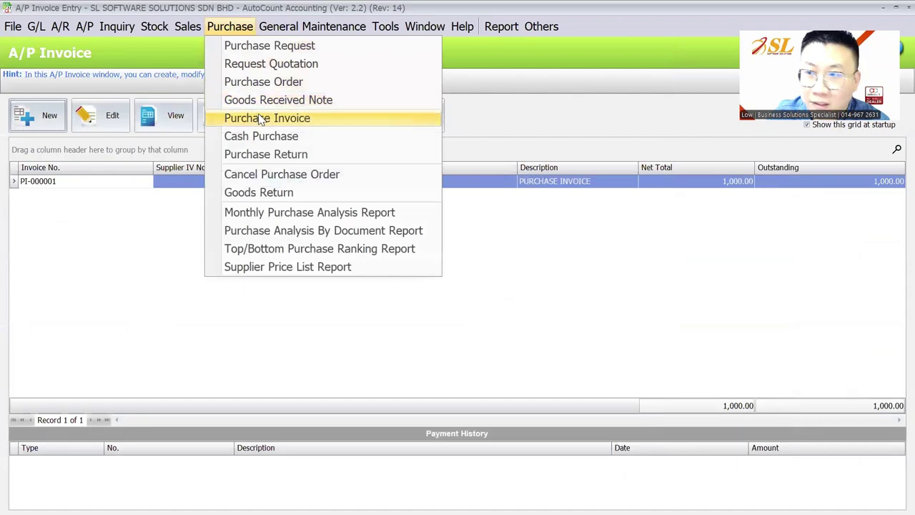
pyautogui.click(259, 119)
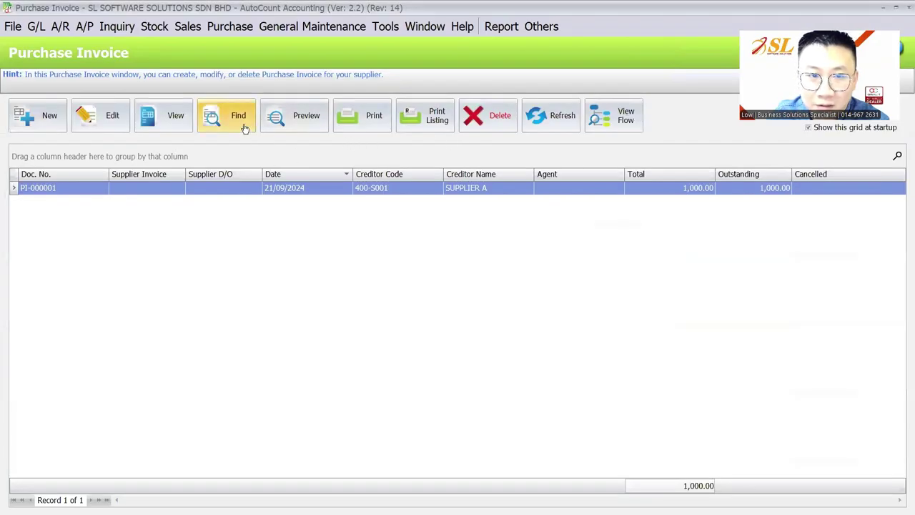
pyautogui.click(164, 118)
pyautogui.click(126, 60)
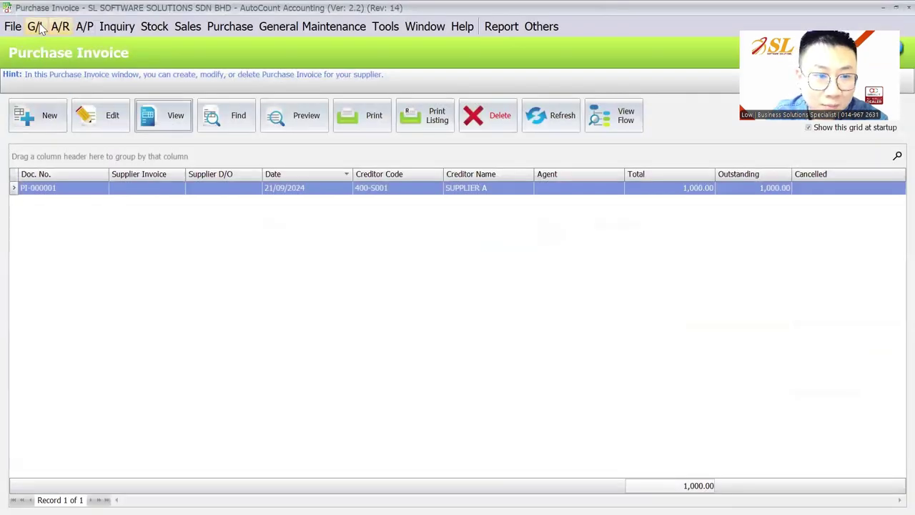
# - Preview the Statement of Comprehensive Income for this year to check the cost of goods sold, and close the preview
pyautogui.click(35, 27)
pyautogui.click(125, 406)
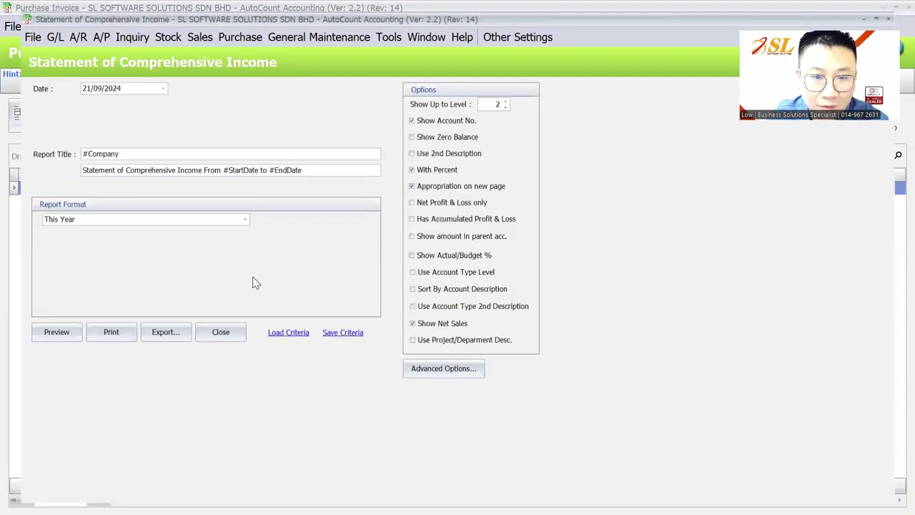
pyautogui.press('Return')
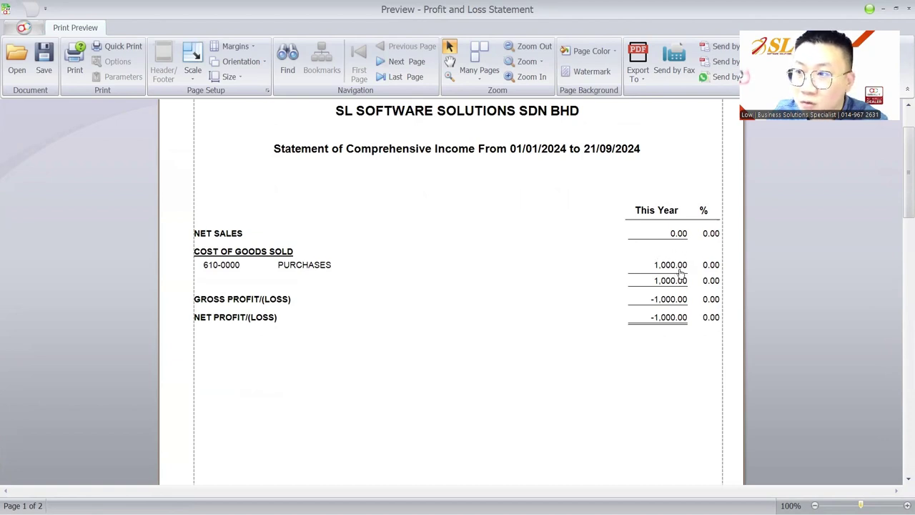
pyautogui.press('Escape')
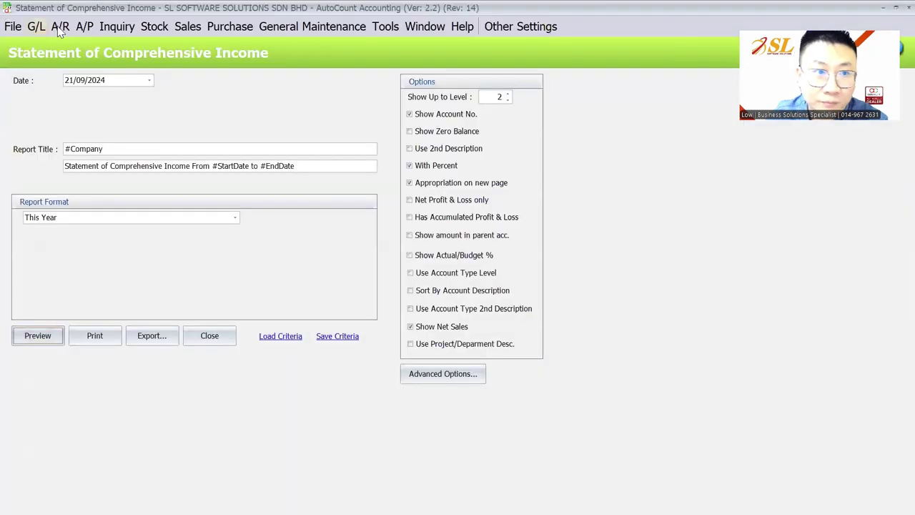
# - Start a new A/P invoice entry
pyautogui.click(84, 27)
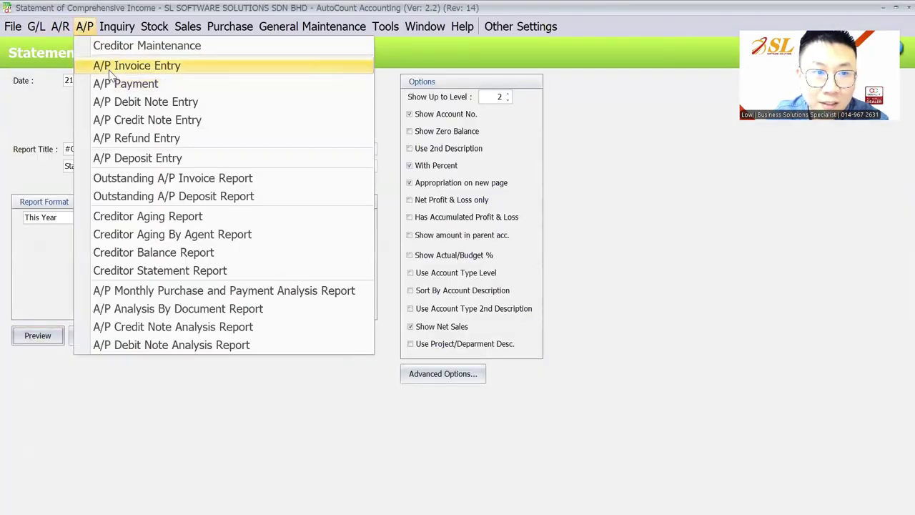
pyautogui.click(36, 26)
pyautogui.click(35, 26)
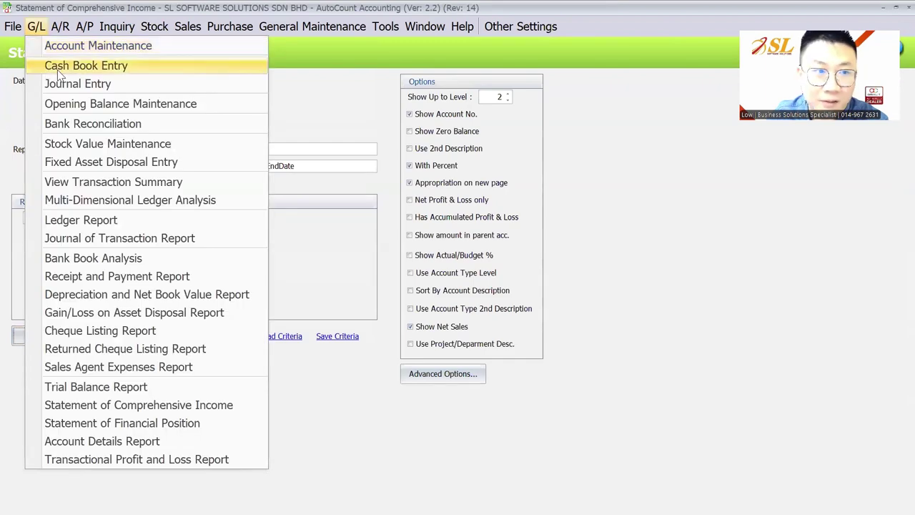
pyautogui.moveTo(84, 27)
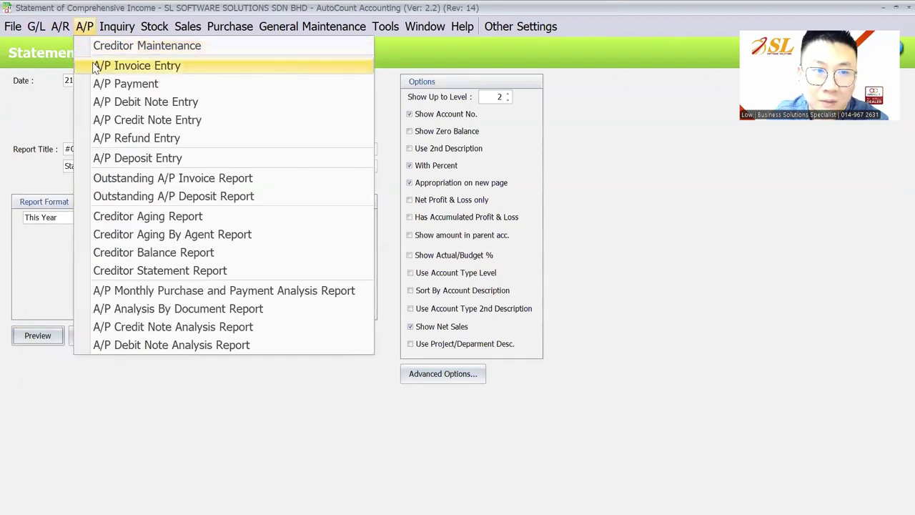
pyautogui.click(92, 63)
pyautogui.click(41, 116)
pyautogui.press('Escape')
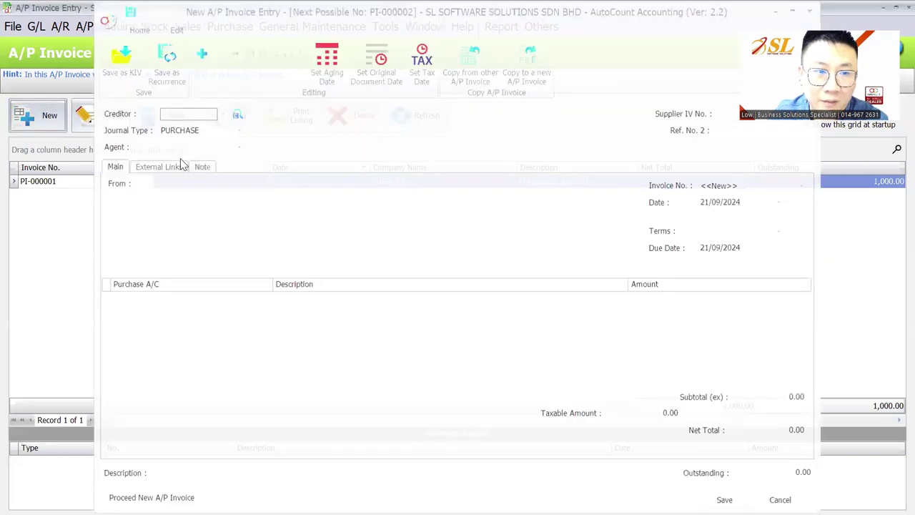
pyautogui.click(163, 181)
pyautogui.hotkey('ctrl', 'n')
# - Create a creditor account with the company name SHIPPING SUPPLIER for the new A/P invoice
pyautogui.click(204, 114)
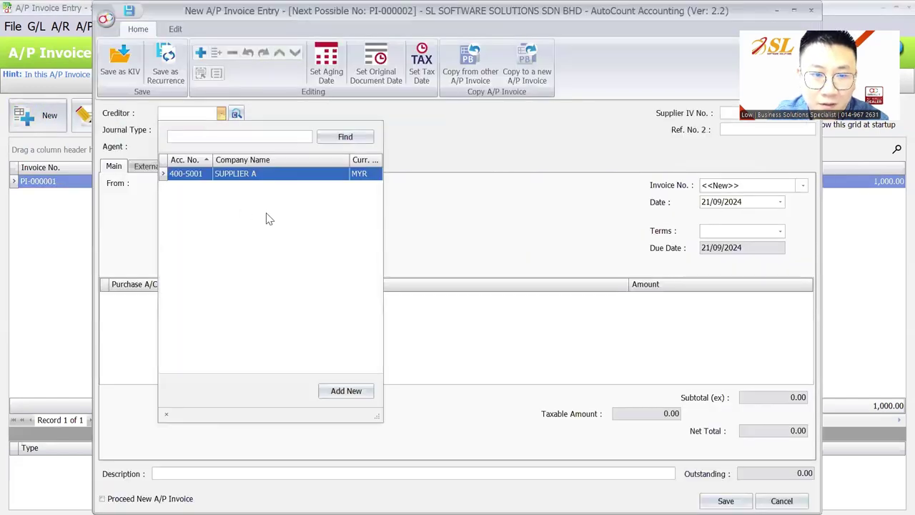
pyautogui.press('Insert')
pyautogui.click(356, 88)
pyautogui.write('FORWA')
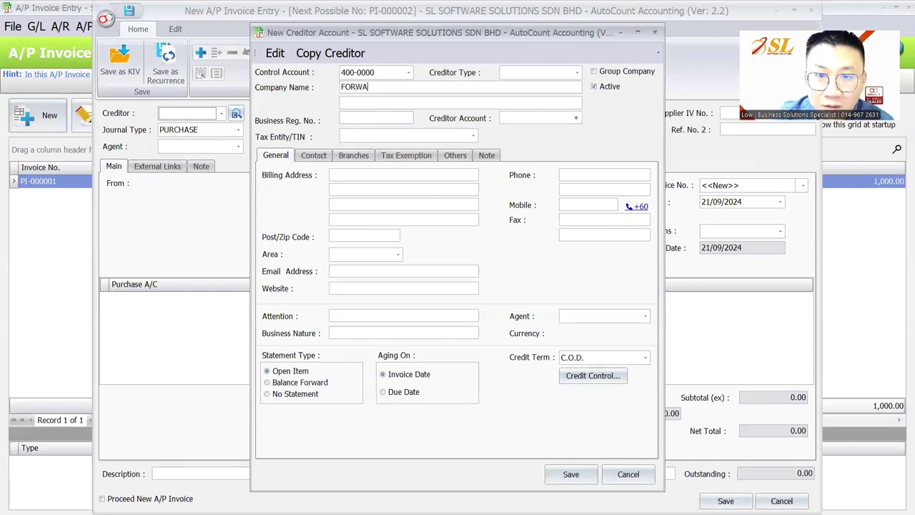
pyautogui.write('SHI')
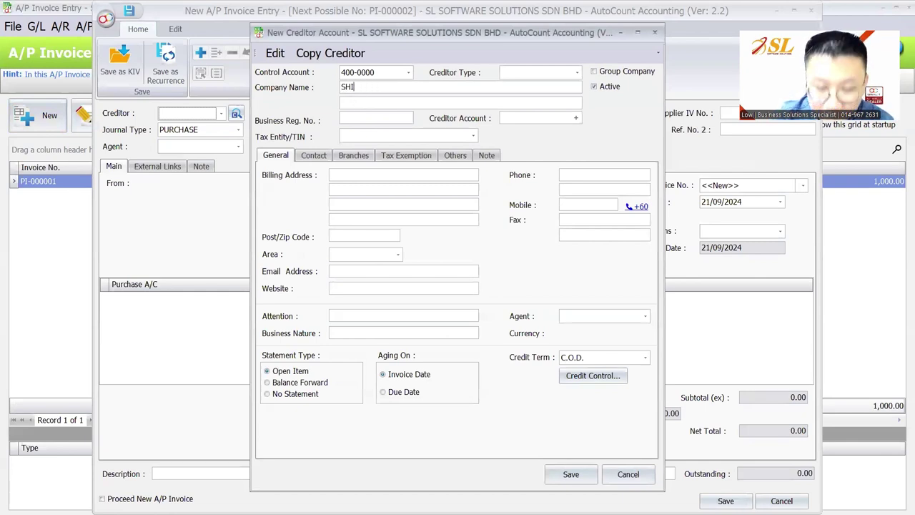
pyautogui.write('PPING S')
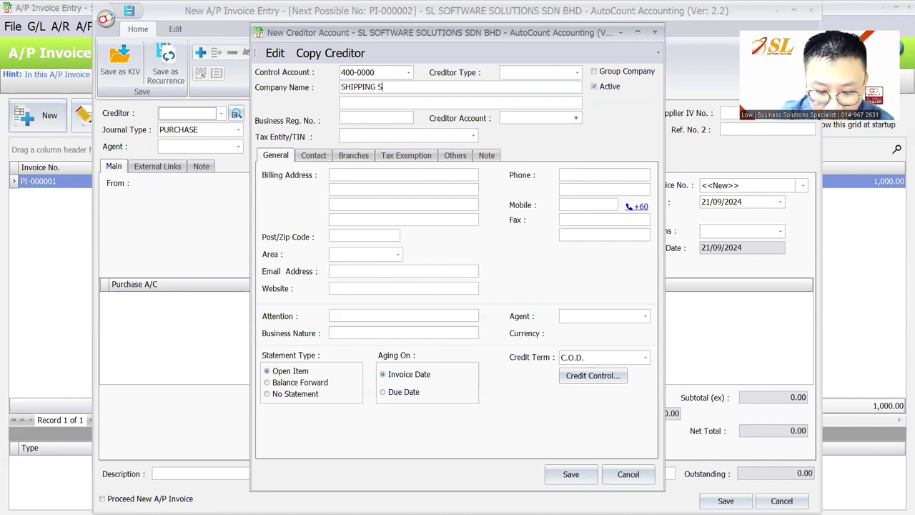
pyautogui.write('UPPLIER')
pyautogui.press('Tab')
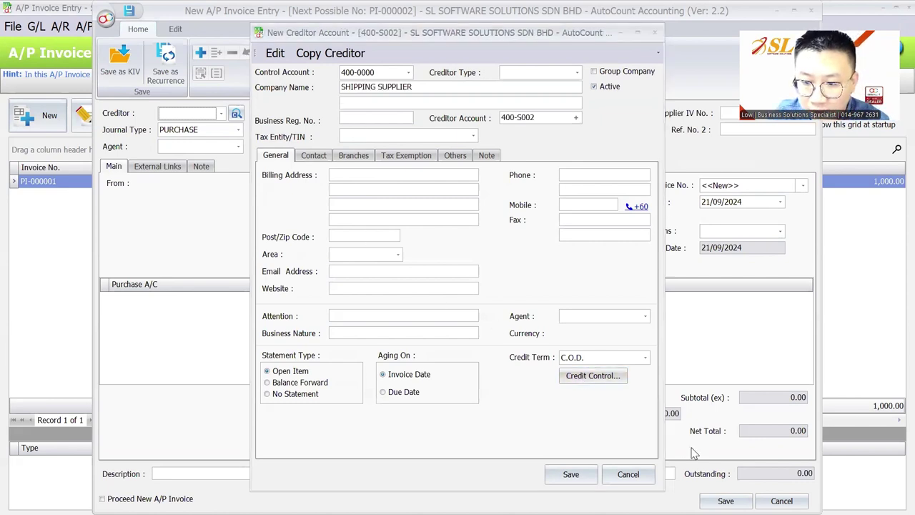
# - Add a SHIPPING CHARGES (611-0000) line of 100 to the SHIPPING SUPPLIER A/P invoice and save it
pyautogui.rightClick(145, 309)
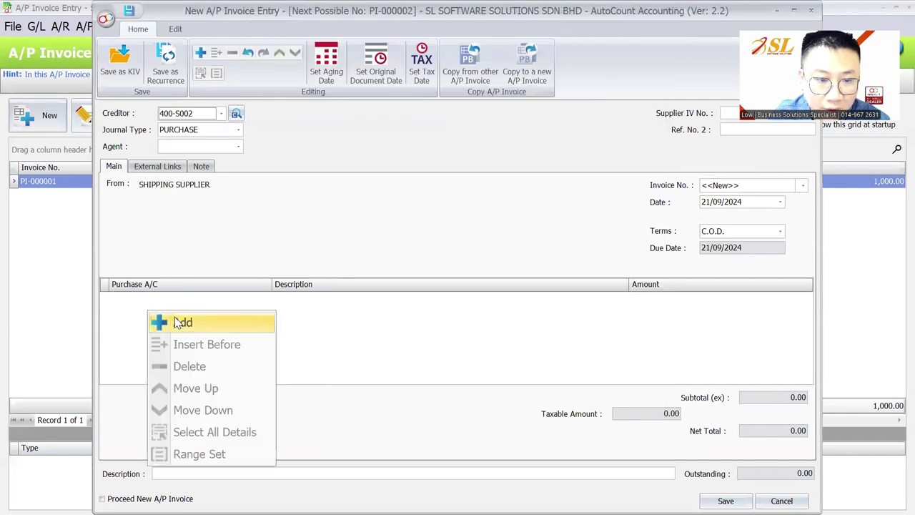
pyautogui.click(175, 321)
pyautogui.write('SHIP')
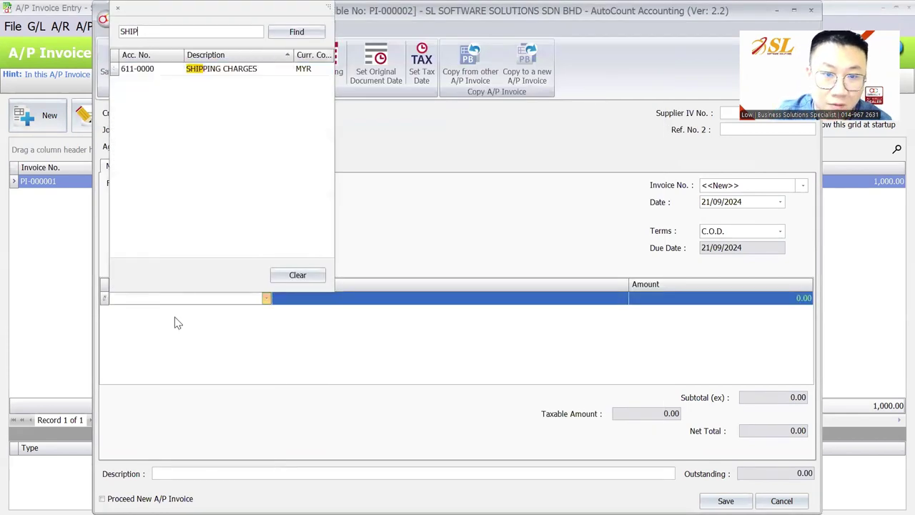
pyautogui.press('Return')
pyautogui.press('Return')
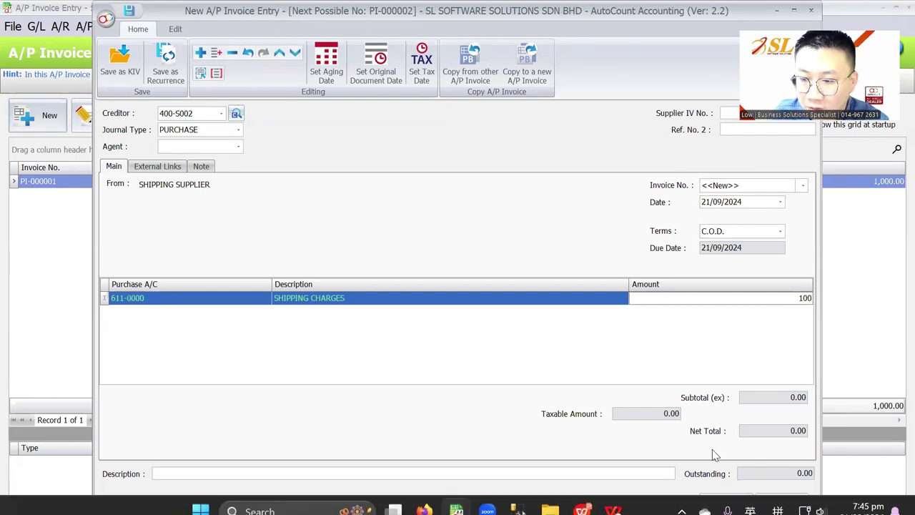
pyautogui.click(726, 501)
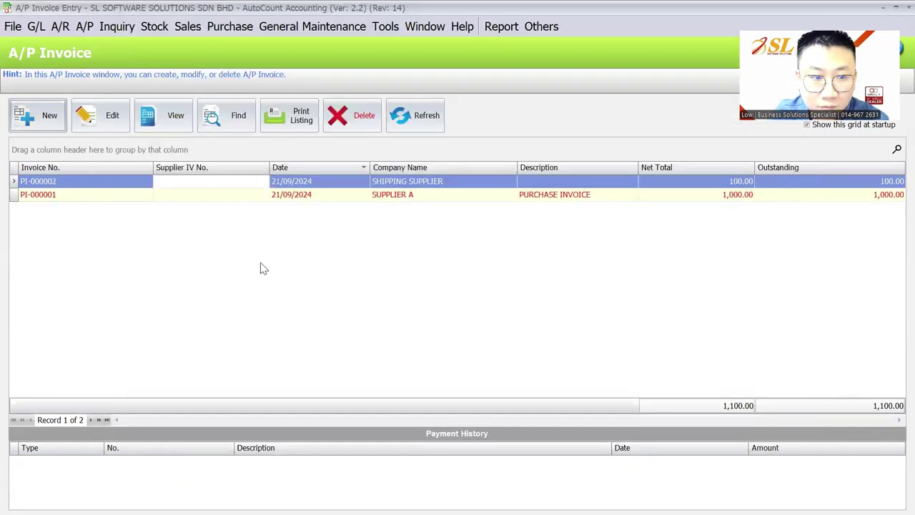
# - Preview the Statement of Comprehensive Income for this year to check purchases and shipping charges under cost of goods sold
pyautogui.click(36, 26)
pyautogui.click(107, 403)
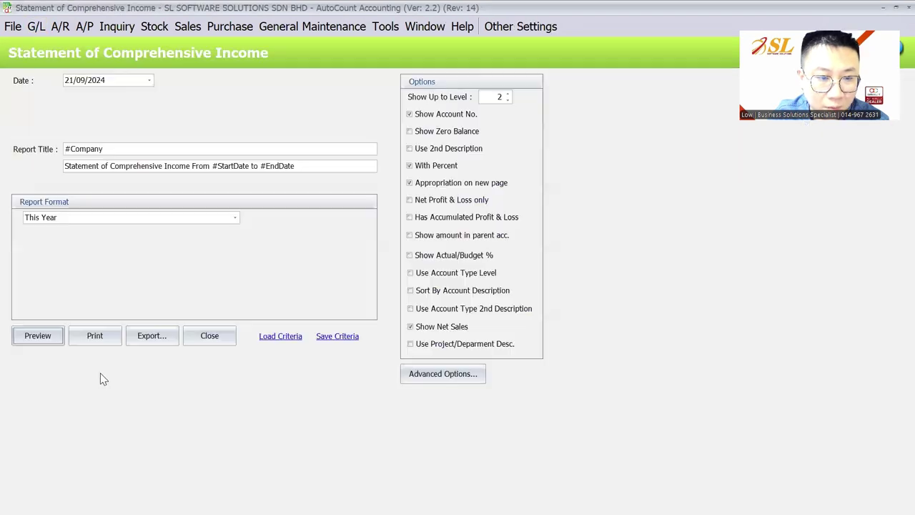
pyautogui.click(40, 333)
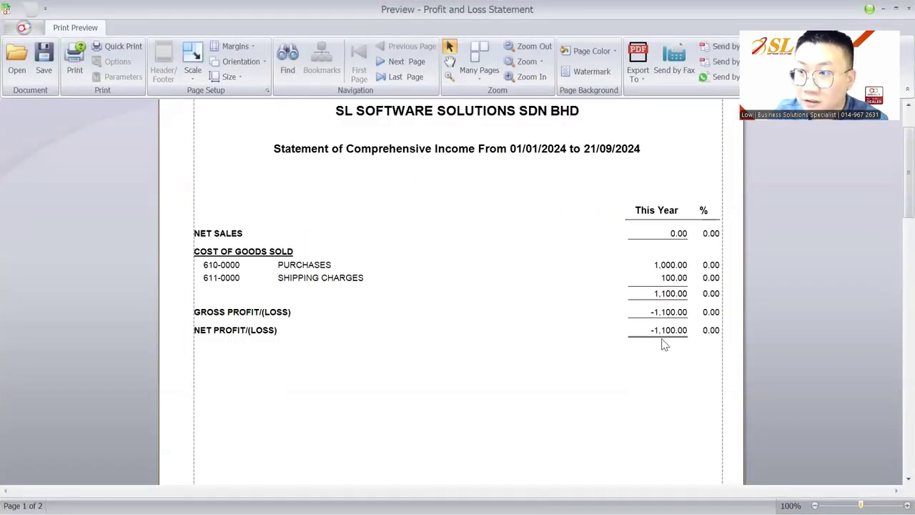
pyautogui.press('Escape')
pyautogui.click(40, 333)
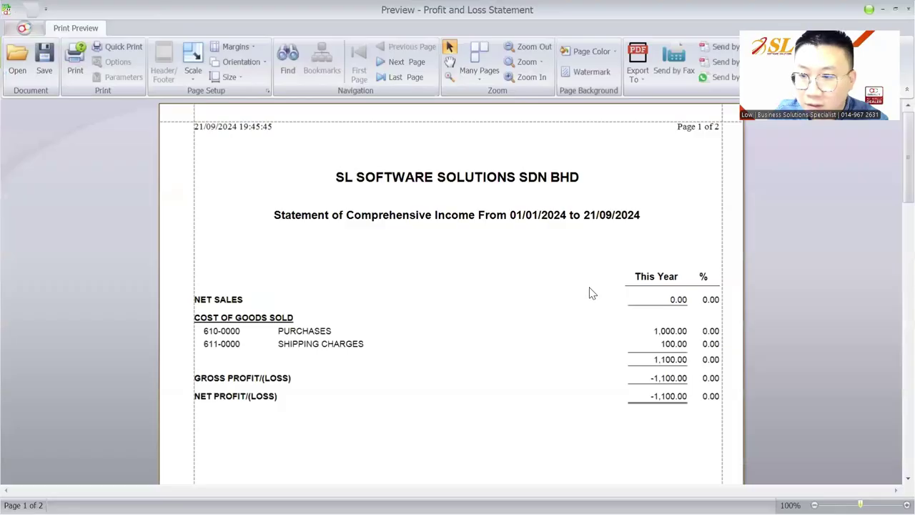
pyautogui.scroll(-1, 591, 292)
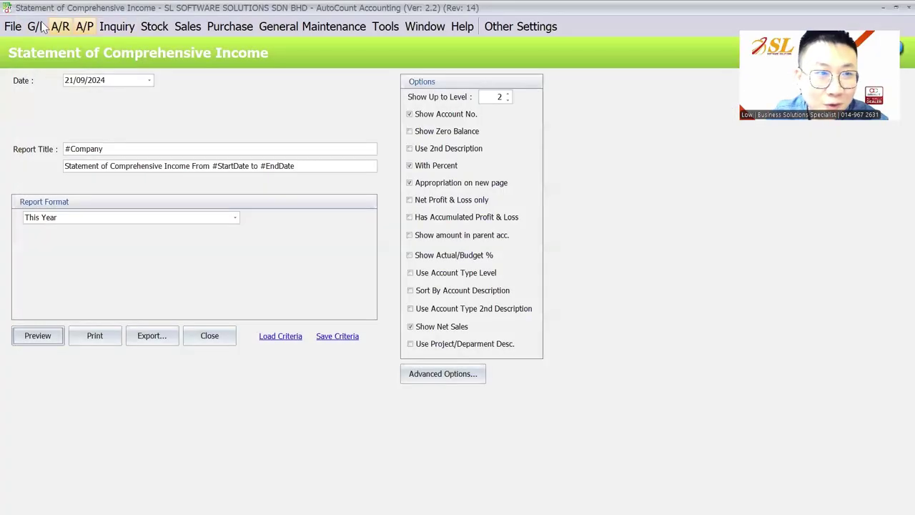
# - Run the Stock Balance Report inquiry for 21/09/2024 without an item filter to check the total stock cost
pyautogui.click(36, 27)
pyautogui.click(155, 27)
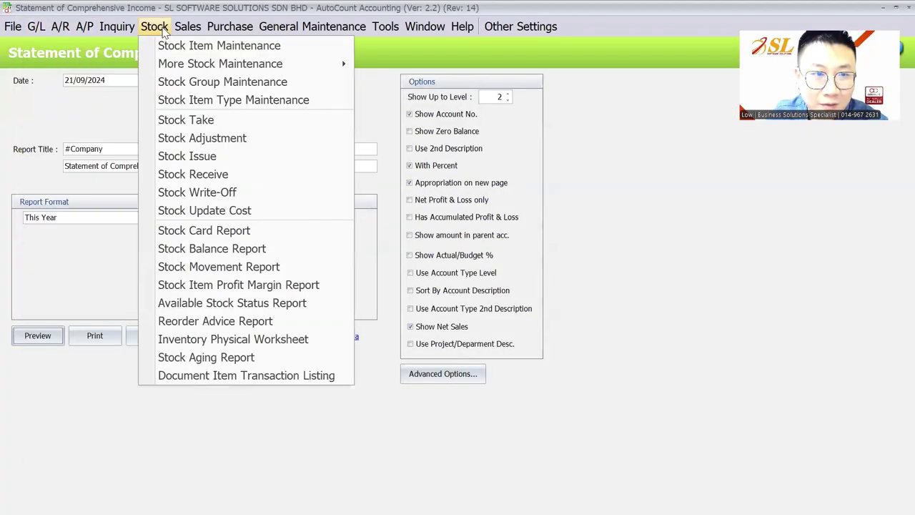
pyautogui.click(197, 249)
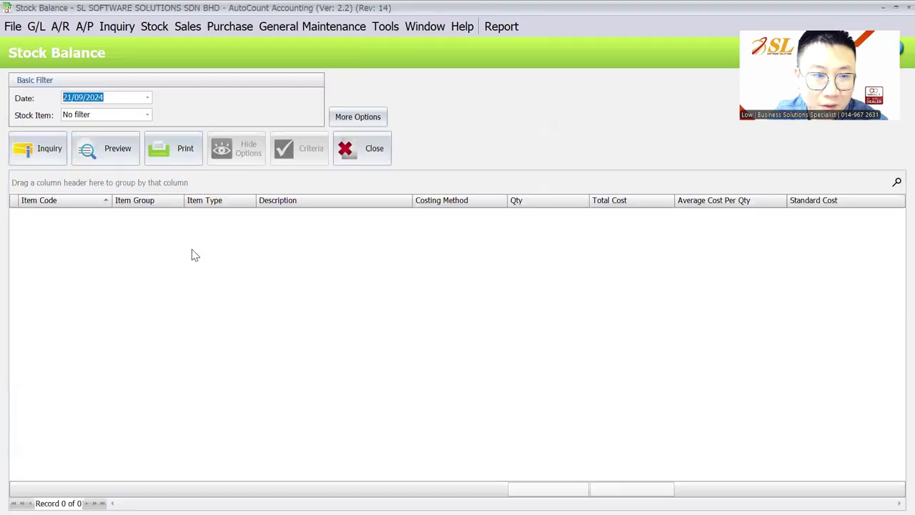
pyautogui.click(58, 157)
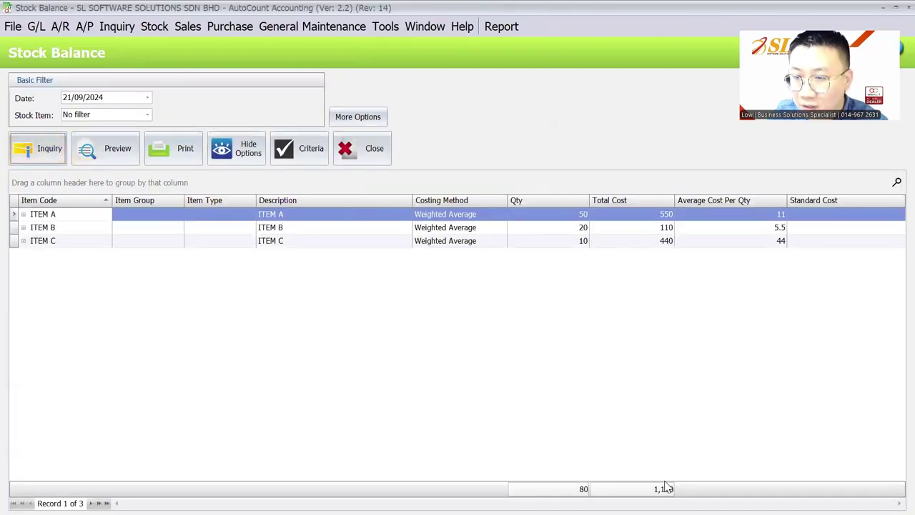
# - Enable the general option Use Live Stock Balance in all Financial Reports and save the options
pyautogui.click(35, 26)
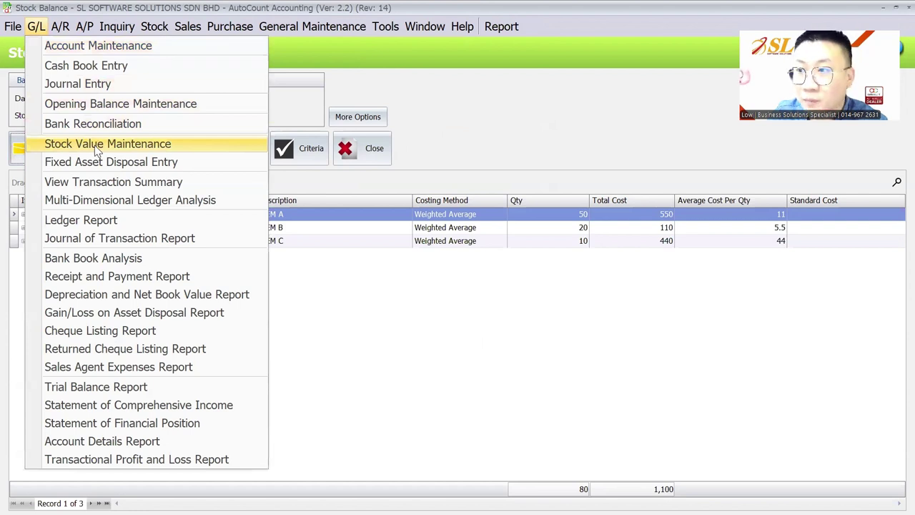
pyautogui.moveTo(386, 27)
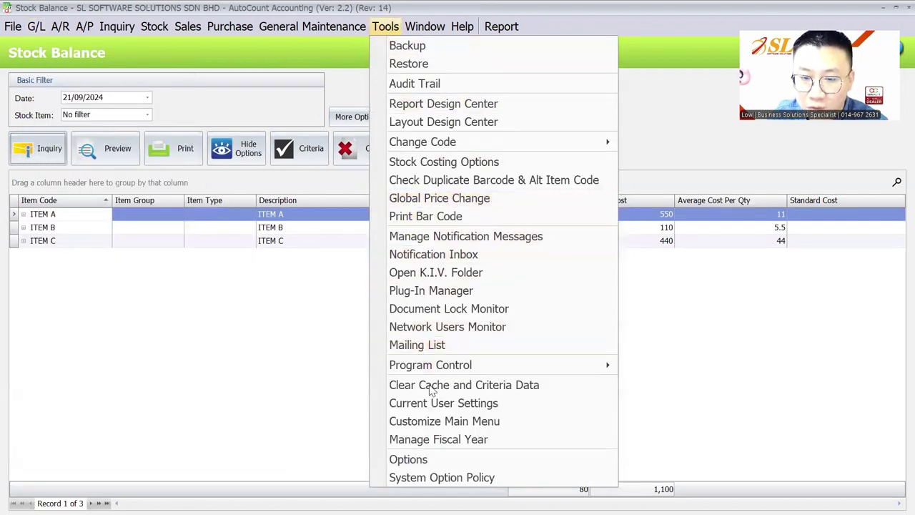
pyautogui.click(408, 460)
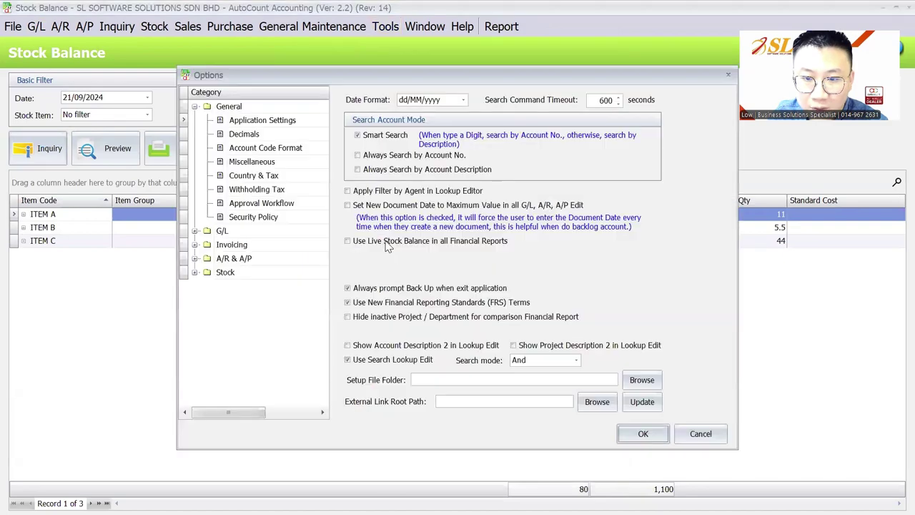
pyautogui.click(406, 242)
pyautogui.click(642, 436)
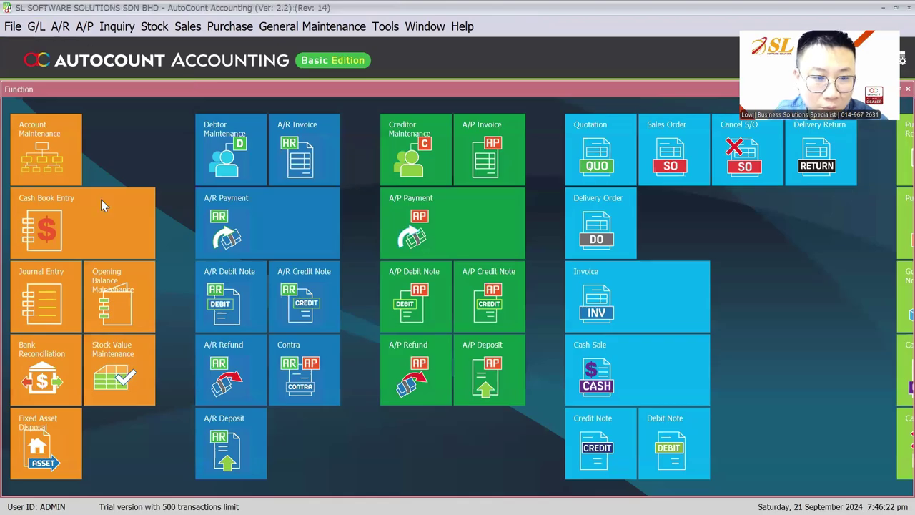
# - Preview the Statement of Comprehensive Income again to check for the live stock balance, and close the preview
pyautogui.click(36, 26)
pyautogui.click(116, 402)
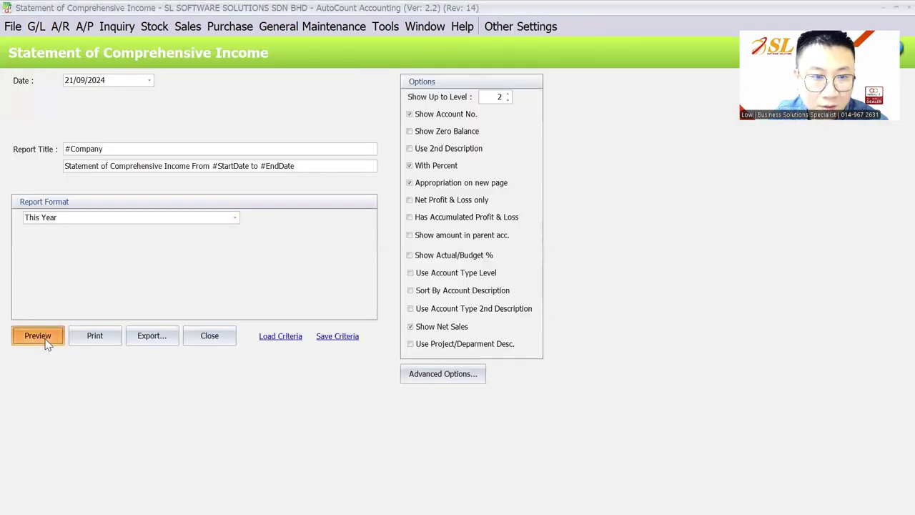
pyautogui.click(38, 335)
pyautogui.scroll(-1, 351, 247)
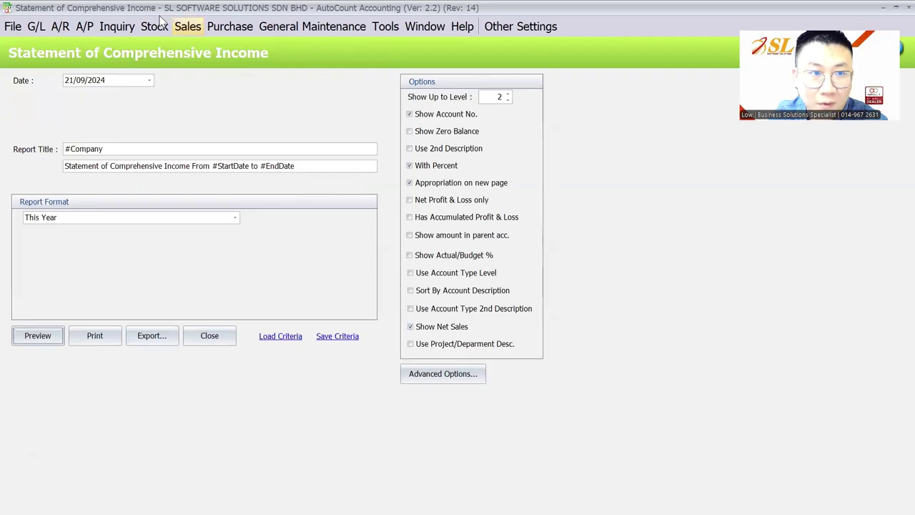
# - Open the stock item list and check the item group of ITEM A
pyautogui.click(156, 29)
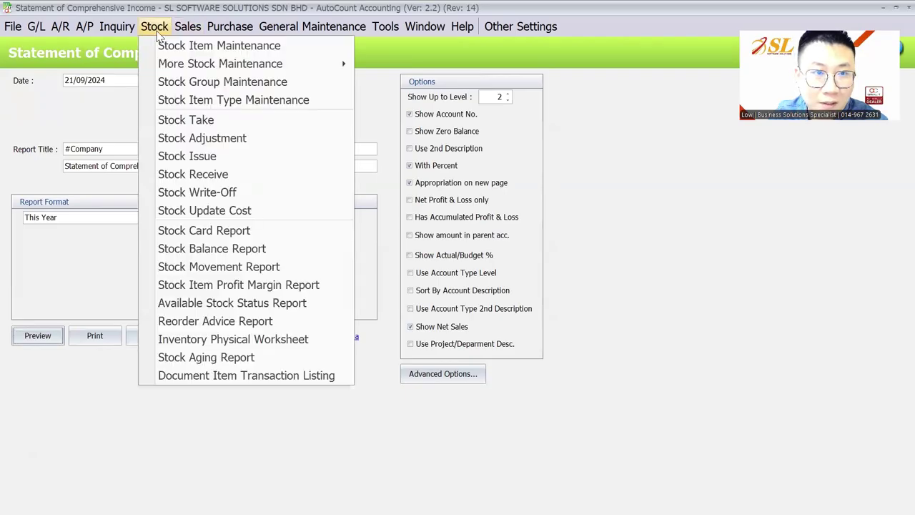
pyautogui.click(169, 45)
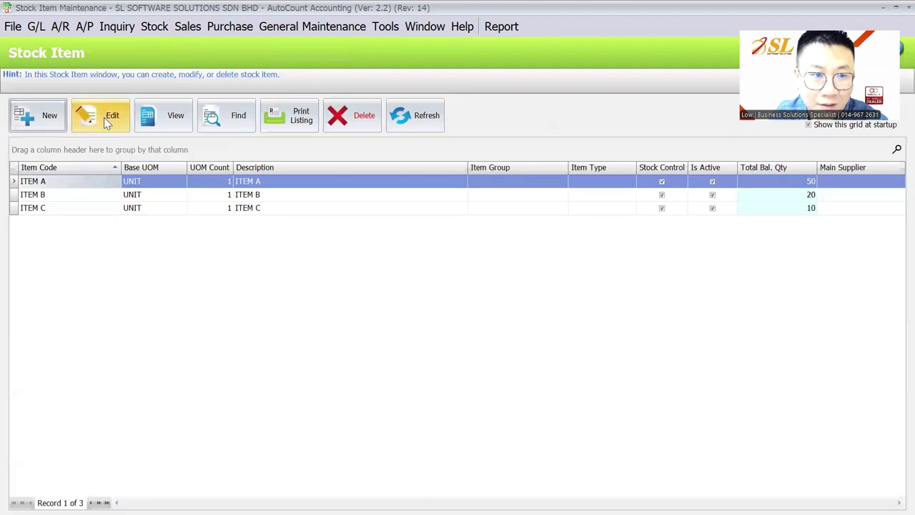
pyautogui.click(519, 182)
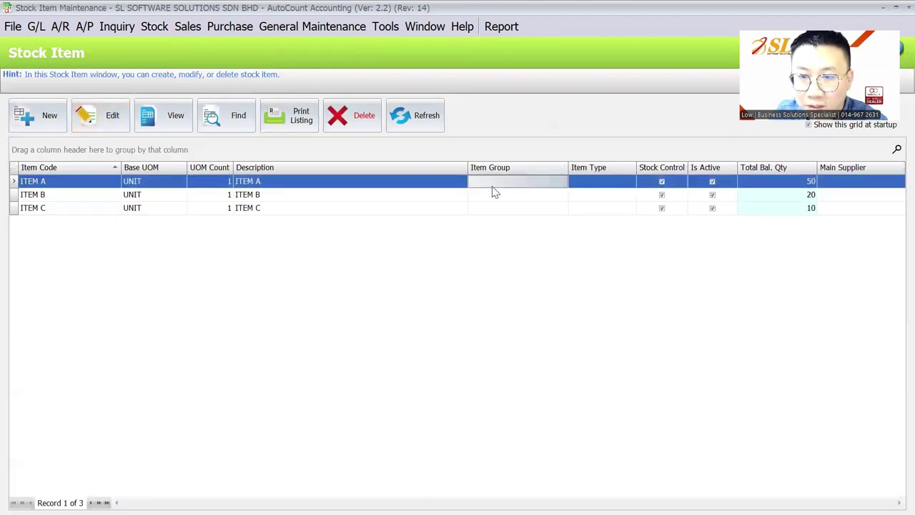
# - Create a stock group PHONE with the default posting accounts and balance stock account 330-0000
pyautogui.click(155, 26)
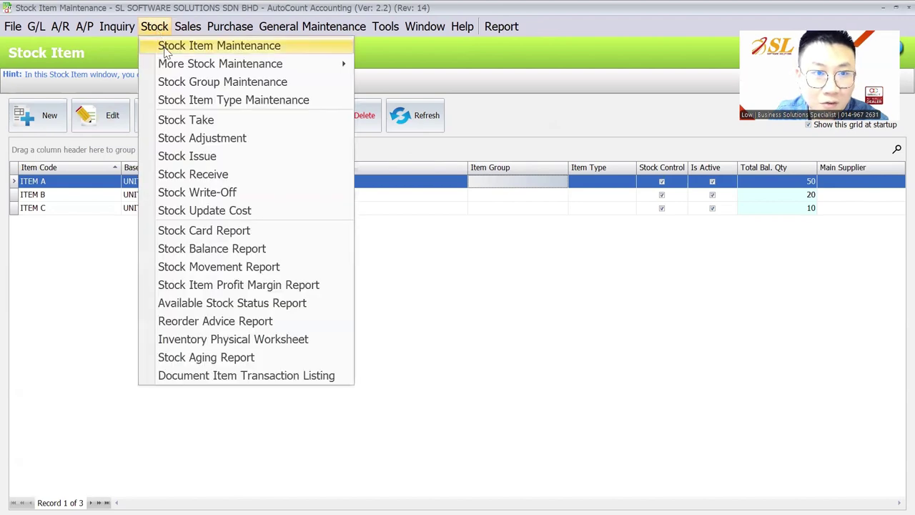
pyautogui.click(168, 81)
pyautogui.press('Return')
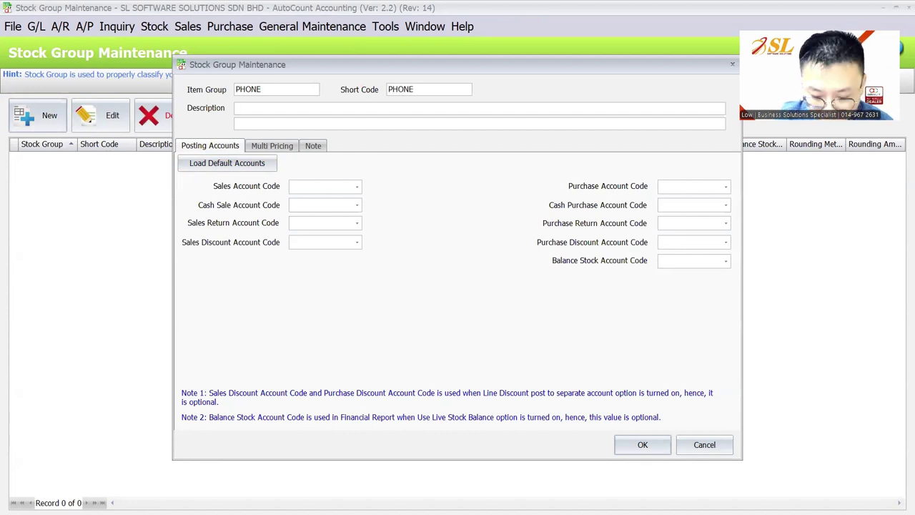
pyautogui.click(227, 164)
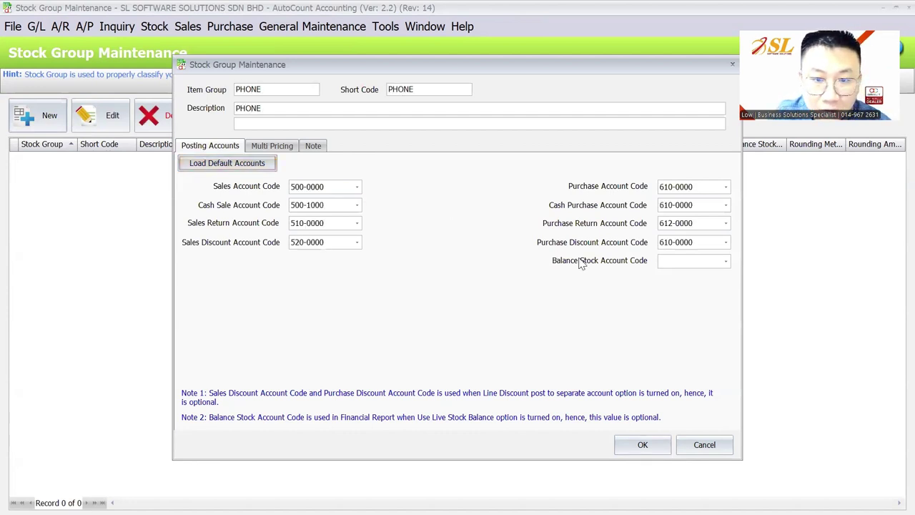
pyautogui.click(691, 261)
pyautogui.click(691, 75)
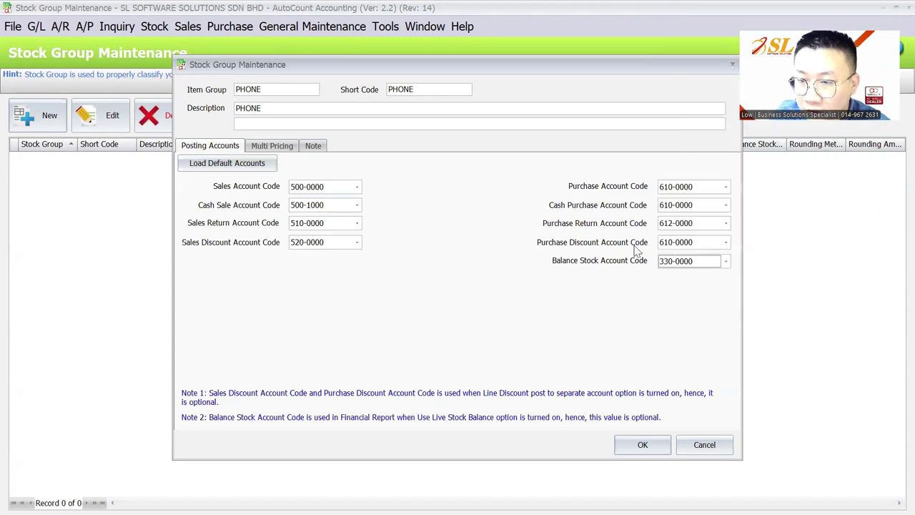
pyautogui.click(642, 444)
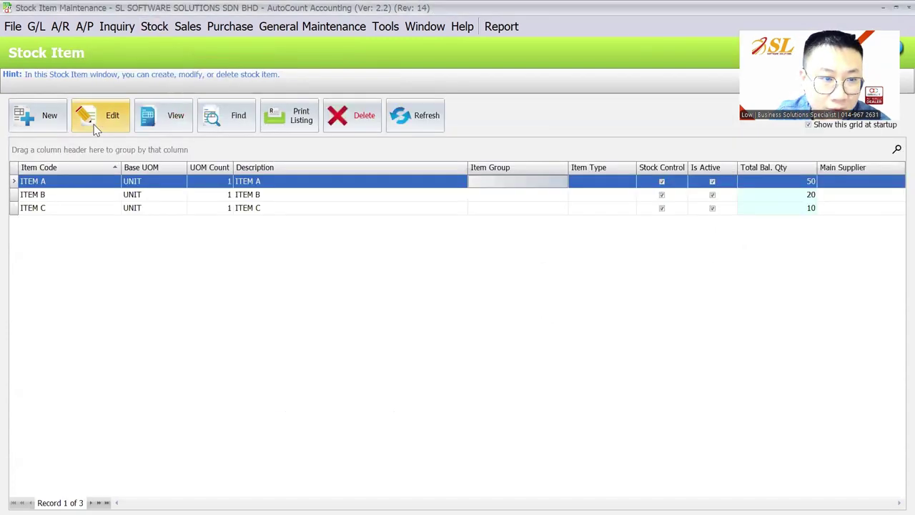
# - Assign stock item ITEM A to the PHONE item group and save it
pyautogui.click(93, 118)
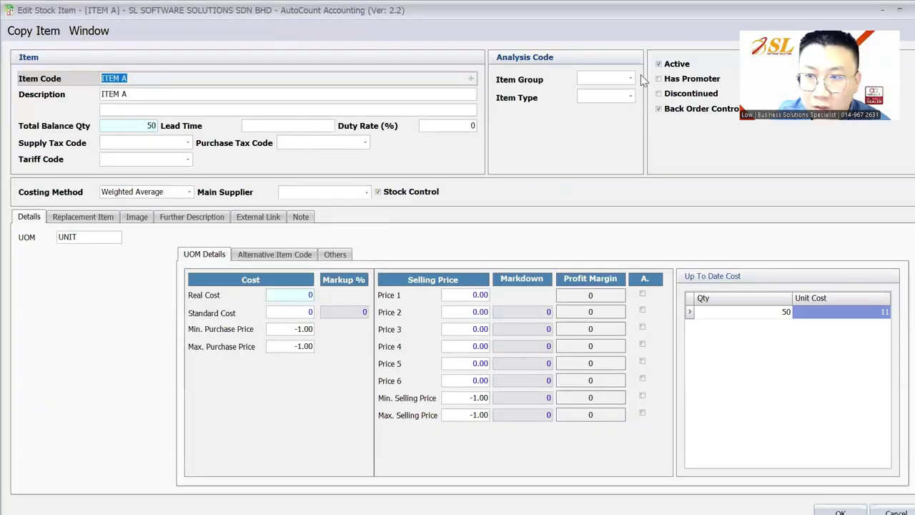
pyautogui.click(630, 78)
pyautogui.click(603, 139)
pyautogui.click(840, 512)
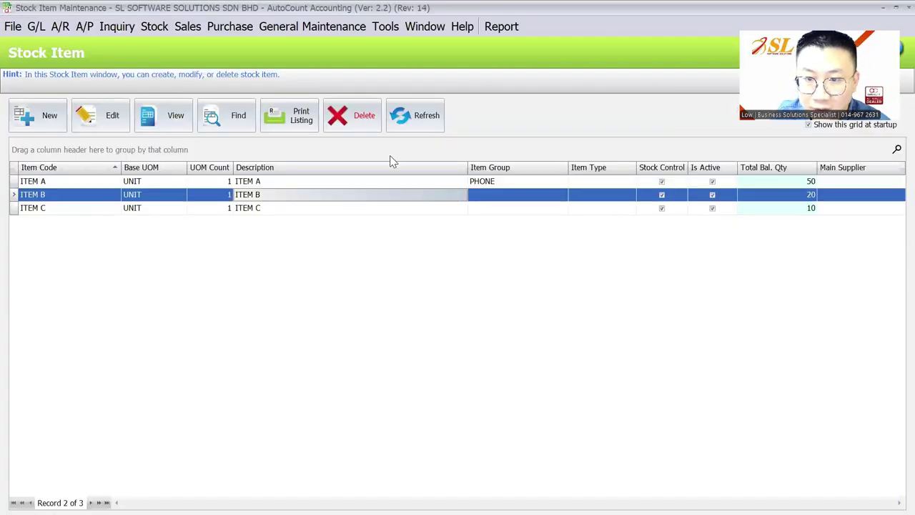
# - Assign stock item ITEM B to the PHONE item group and save it
pyautogui.click(100, 115)
pyautogui.click(621, 78)
pyautogui.click(603, 137)
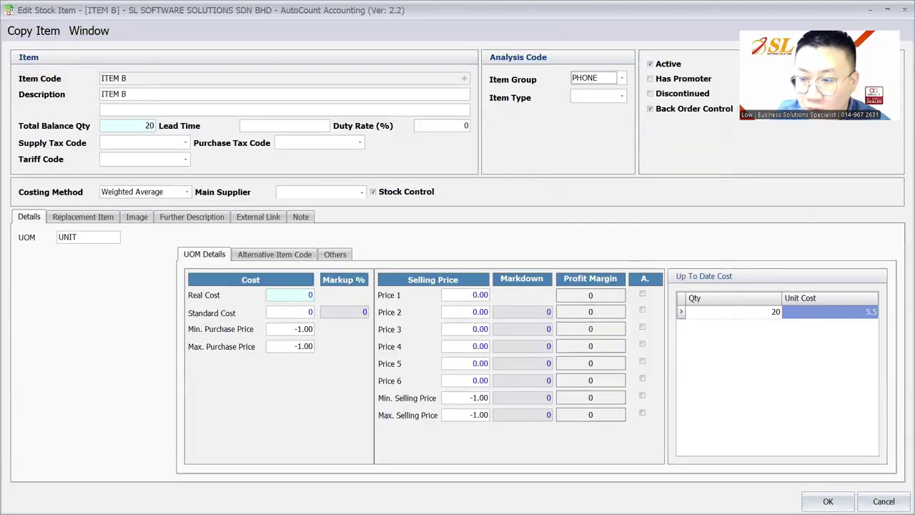
pyautogui.click(828, 501)
# - Assign stock item ITEM C to the PHONE item group and save it
pyautogui.click(296, 206)
pyautogui.click(107, 116)
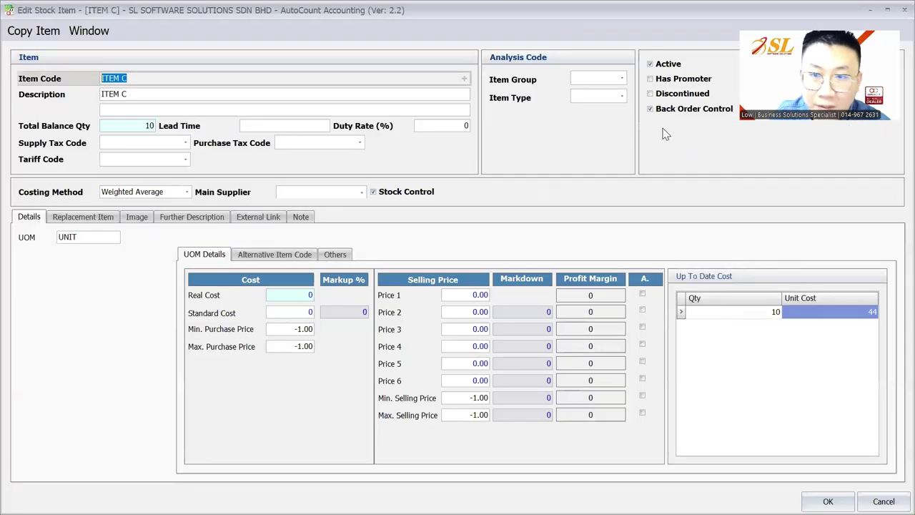
pyautogui.click(621, 78)
pyautogui.click(603, 138)
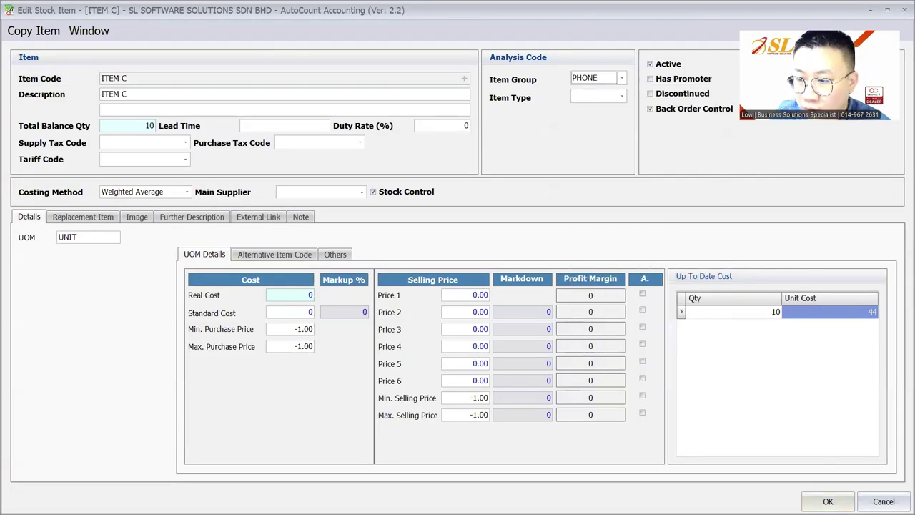
pyautogui.click(828, 501)
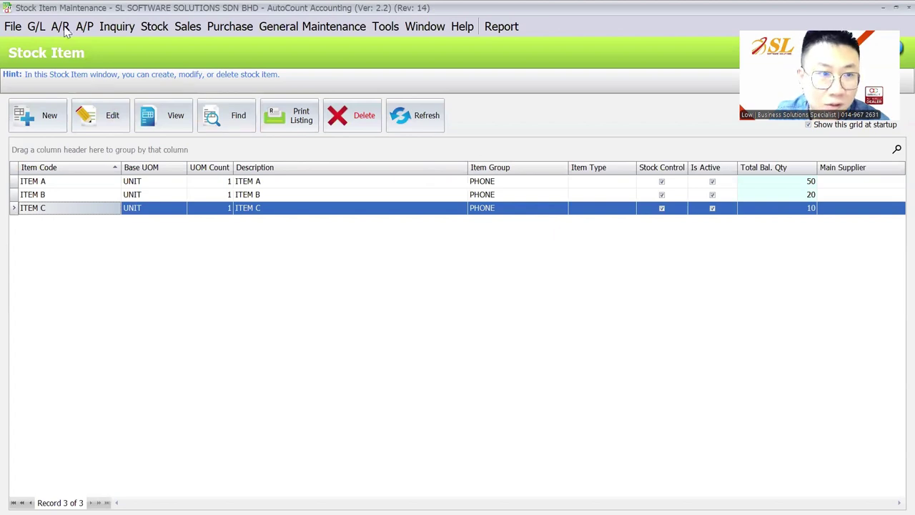
# - Disable the general option Use New Financial Reporting Standards (FRS) Terms and save the options
pyautogui.click(36, 26)
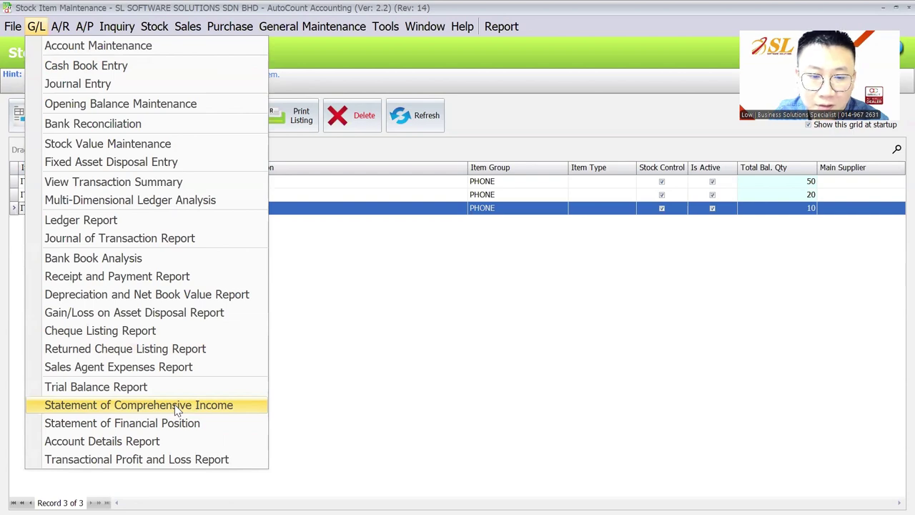
pyautogui.click(385, 26)
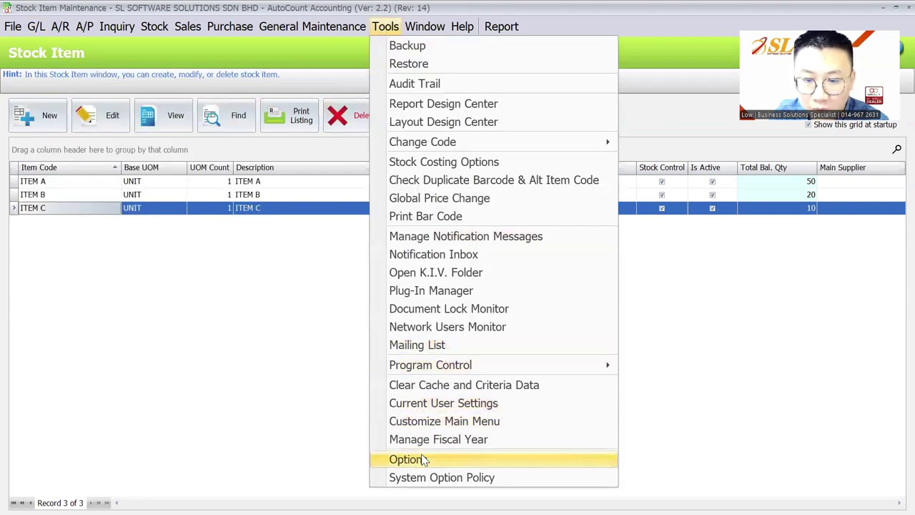
pyautogui.click(421, 459)
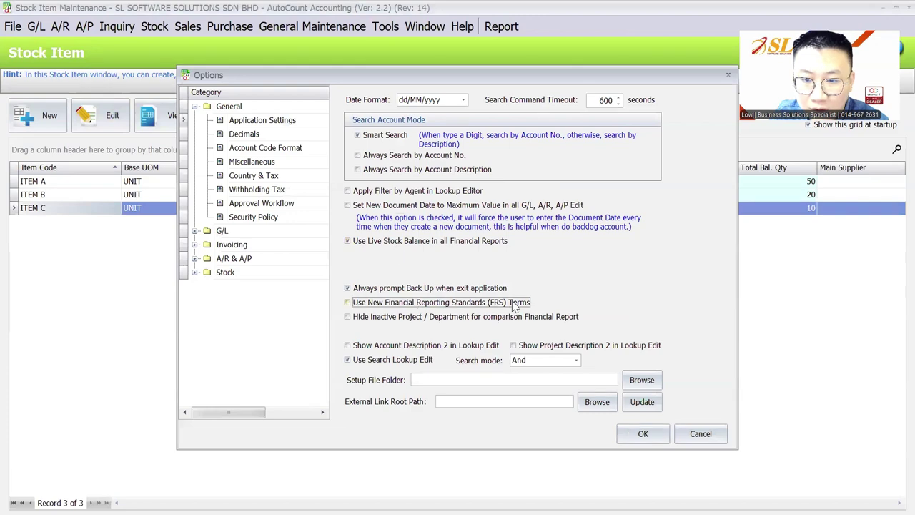
pyautogui.click(637, 440)
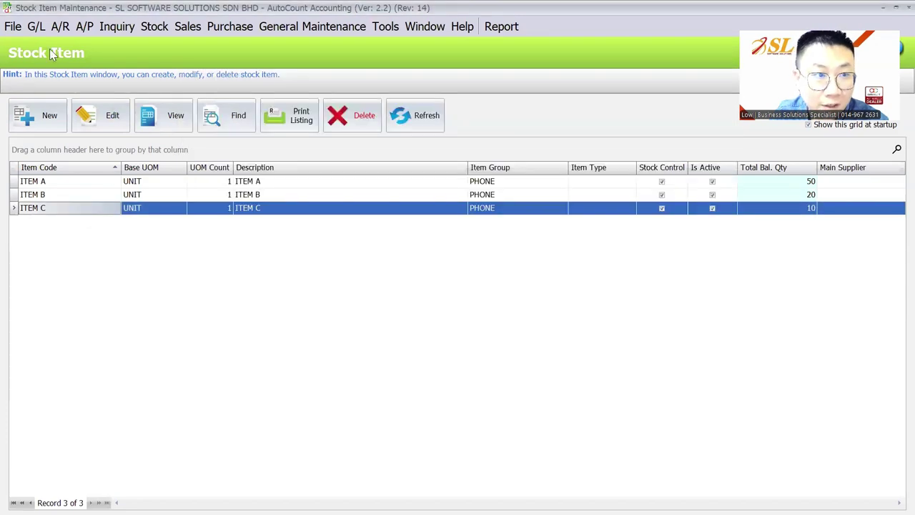
# - Preview the Profit and Loss Statement as of 21/09/2024 in the This Year format and review its lines
pyautogui.click(36, 26)
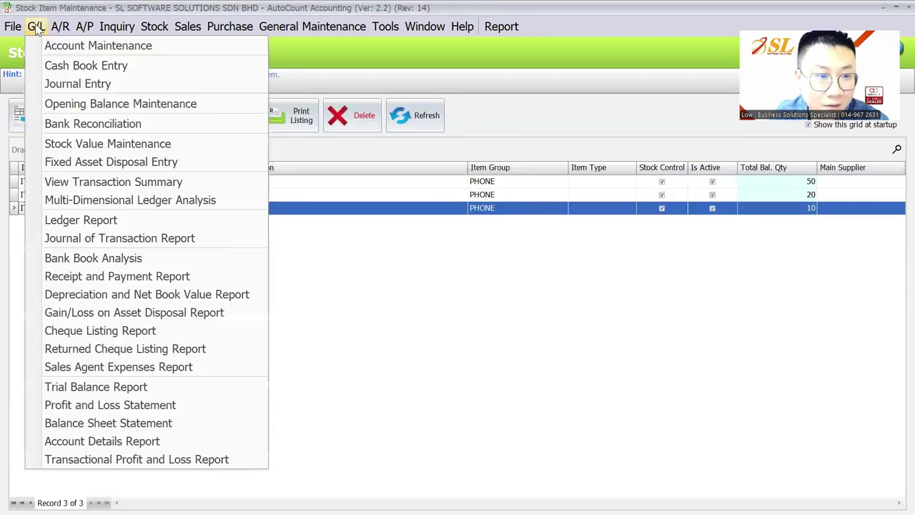
pyautogui.click(88, 406)
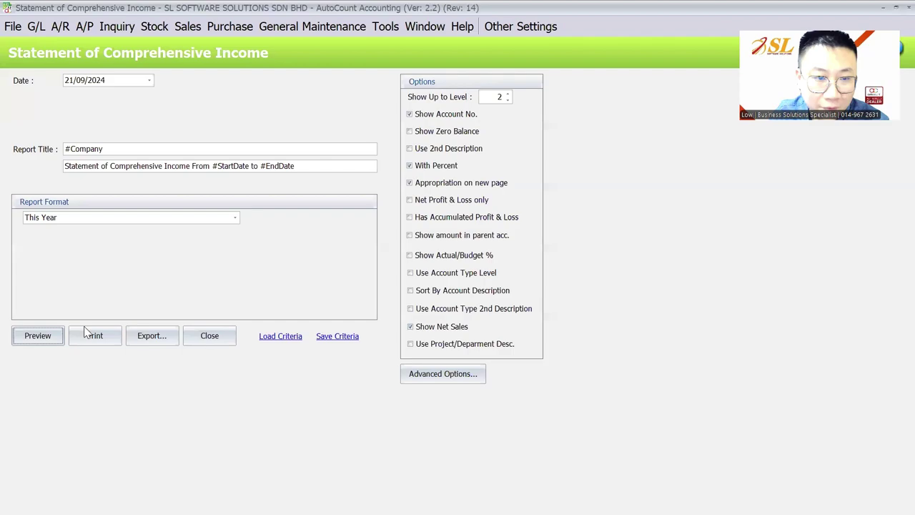
pyautogui.click(37, 335)
pyautogui.scroll(-3, 337, 190)
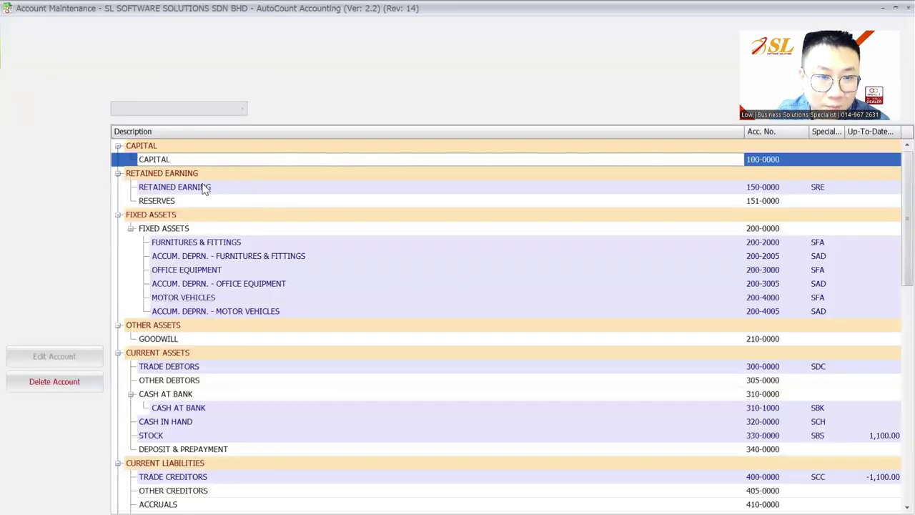
# - In Account Maintenance, move account 611-0000 SHIPPING CHARGES from Cost of Goods Sold to the EXPENSES account type
pyautogui.scroll(-9, 205, 183)
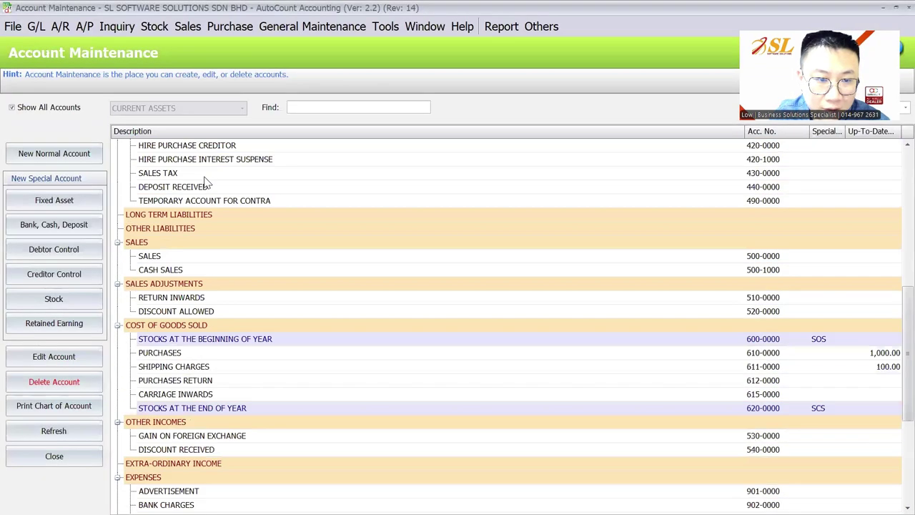
pyautogui.scroll(-4, 205, 183)
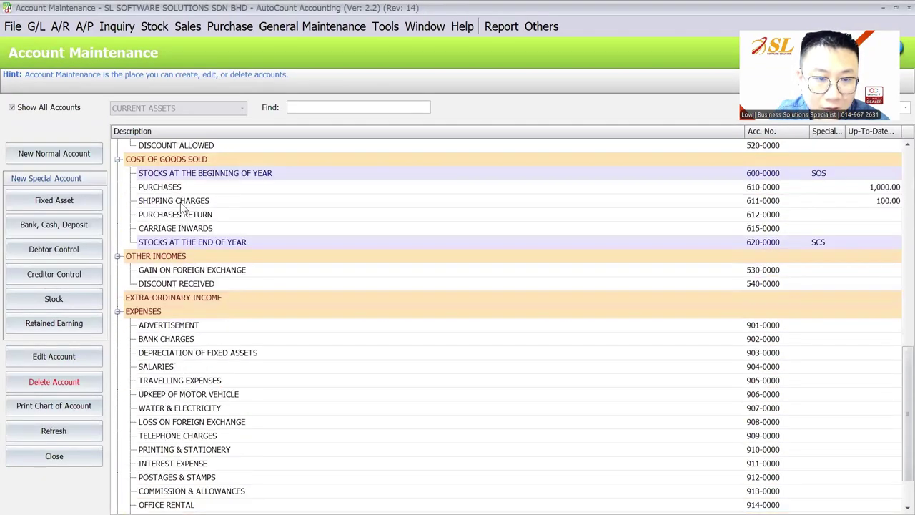
pyautogui.moveTo(183, 206); pyautogui.dragTo(178, 315)
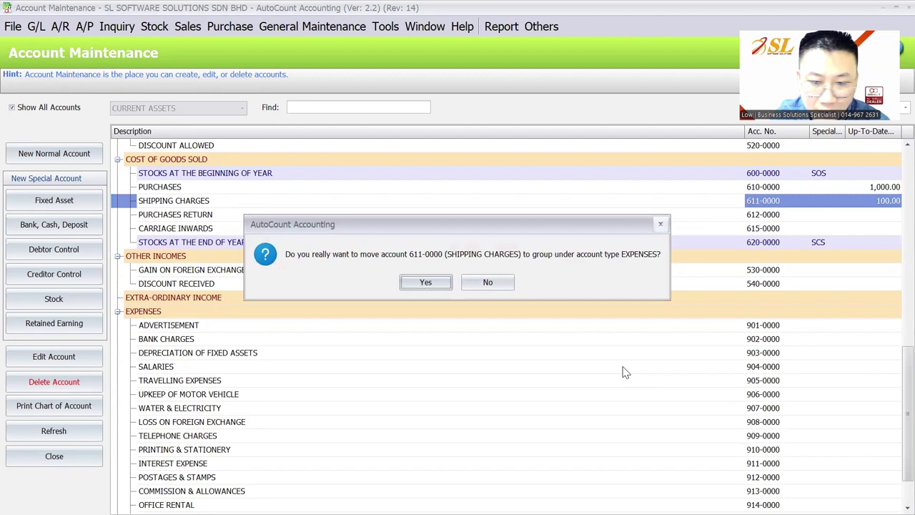
pyautogui.click(425, 283)
# - Preview the Profit and Loss Statement again to check the placement of the moved SHIPPING CHARGES account
pyautogui.click(36, 27)
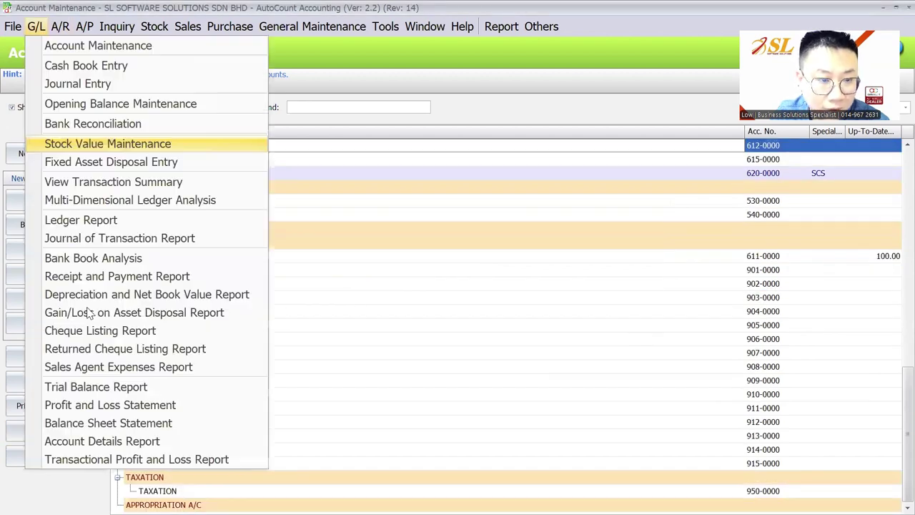
pyautogui.click(129, 404)
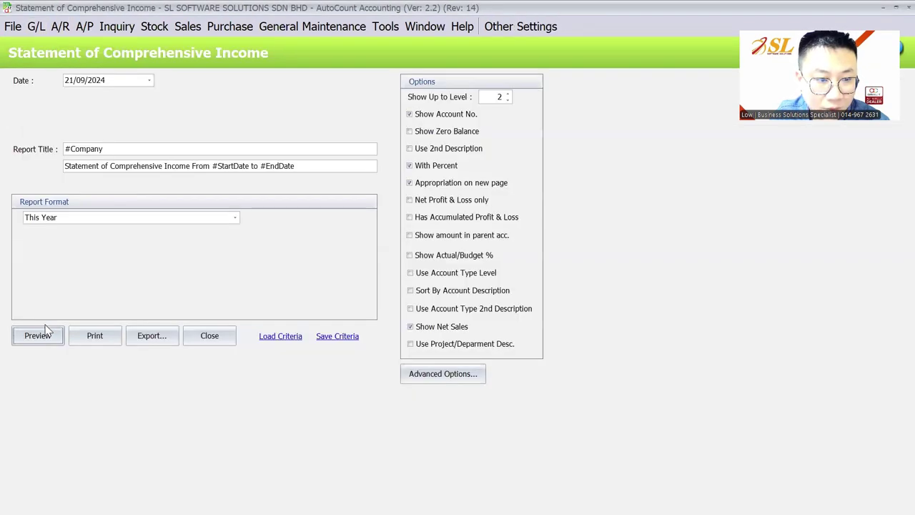
pyautogui.click(45, 329)
pyautogui.scroll(-3, 394, 246)
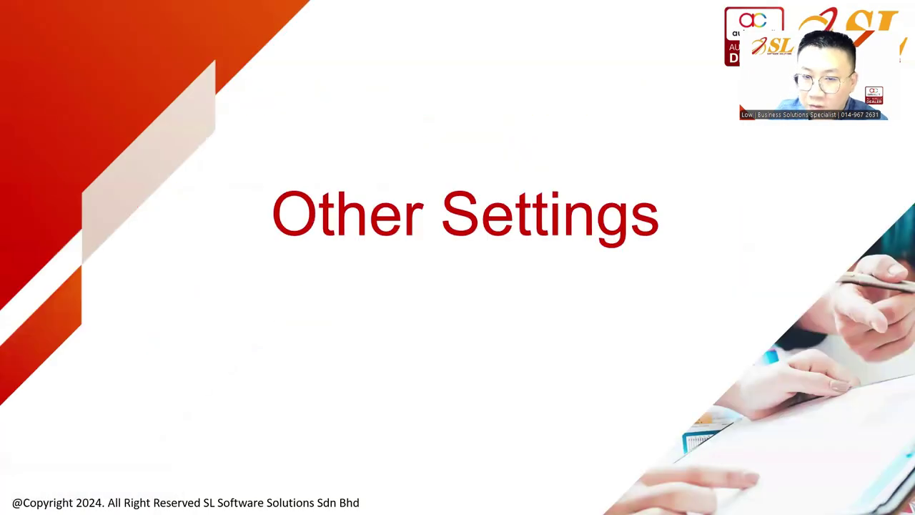
pyautogui.press('Right')
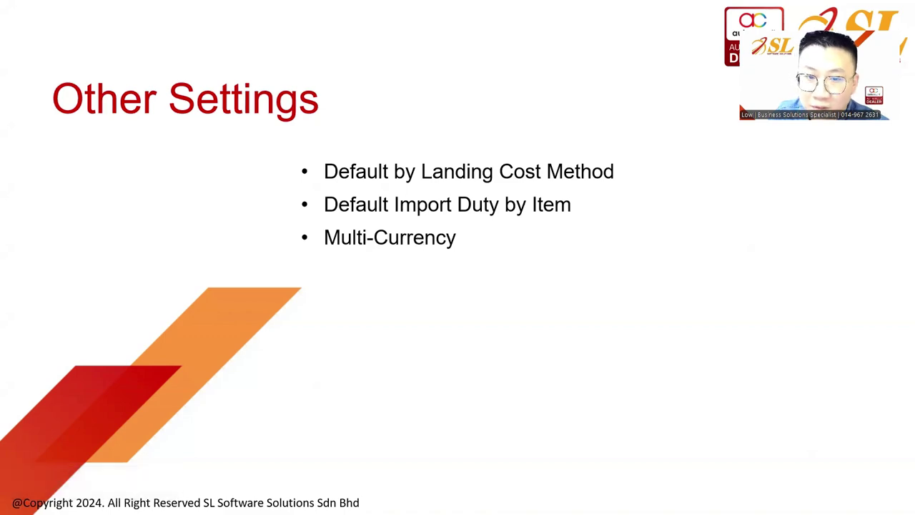
pyautogui.press('super')
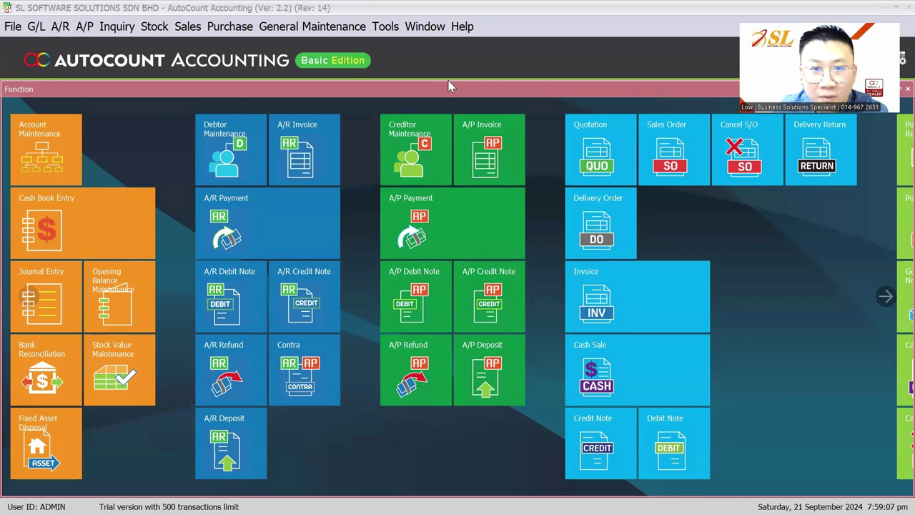
# - Set the default pro-rata basis for landing cost in the invoicing options to Stock Item Weight and save
pyautogui.click(384, 26)
pyautogui.click(408, 459)
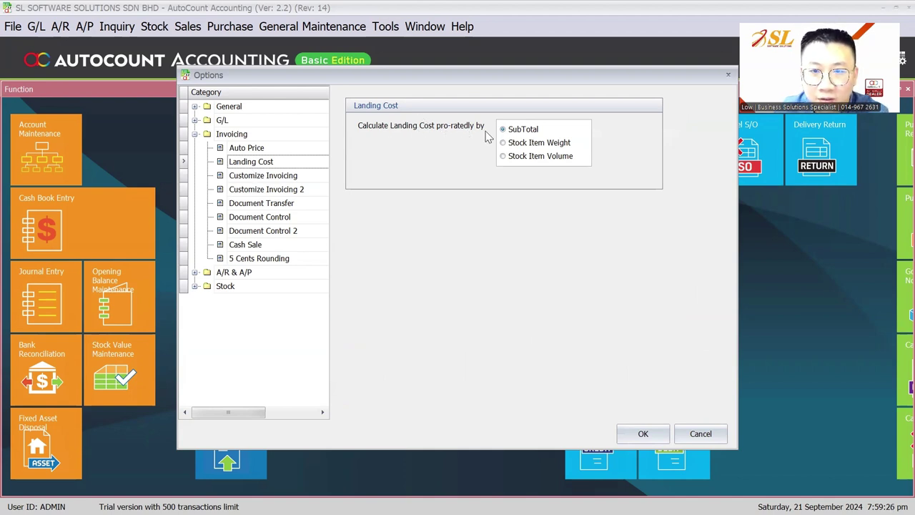
pyautogui.click(535, 145)
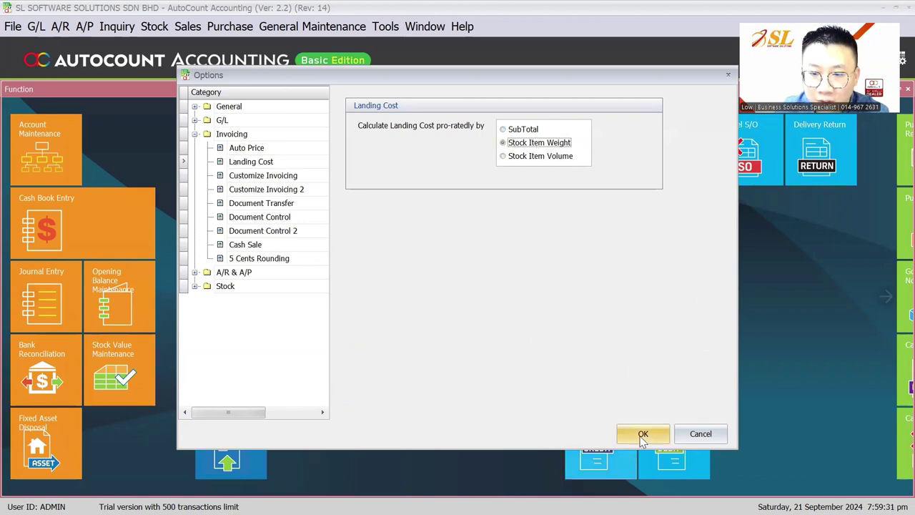
pyautogui.click(643, 433)
# - Open purchase invoice PI-000001 for editing and check its landing cost calculation basis without changing it
pyautogui.click(229, 25)
pyautogui.click(268, 118)
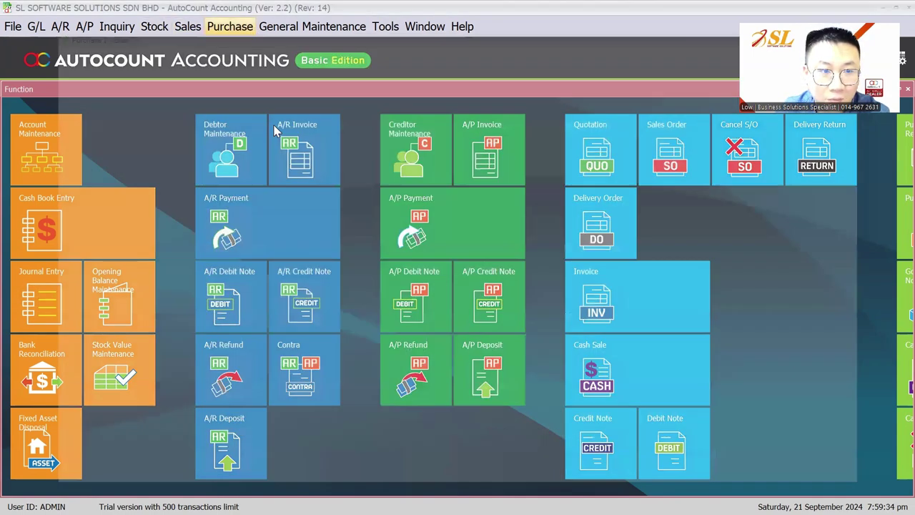
pyautogui.press('Return')
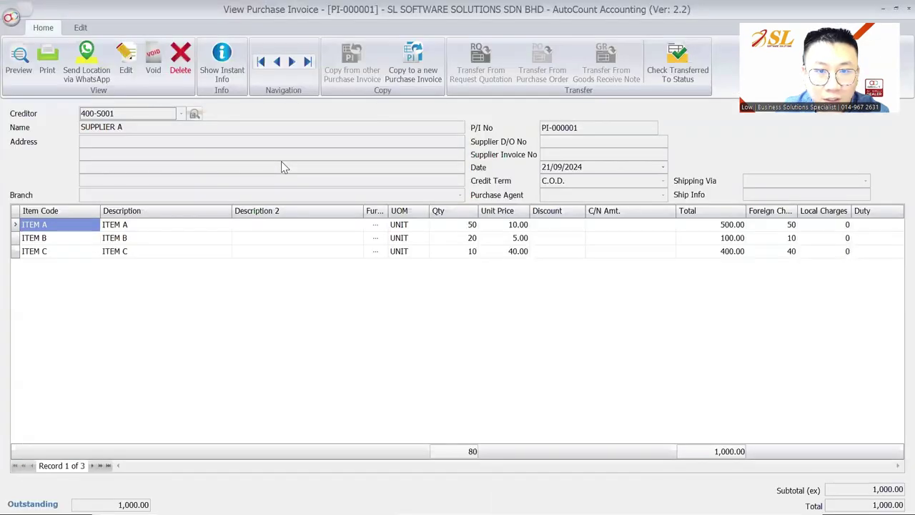
pyautogui.click(126, 61)
pyautogui.click(379, 70)
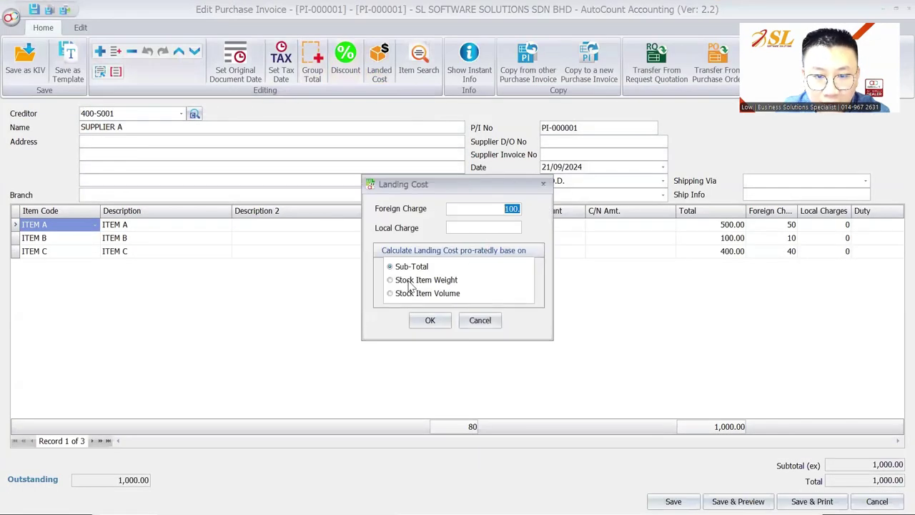
pyautogui.click(479, 320)
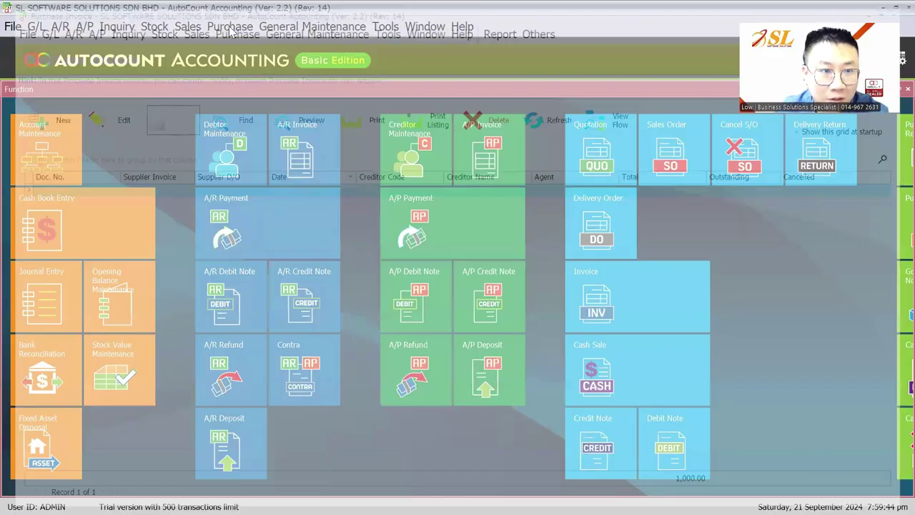
# - Start a new purchase invoice for SUPPLIER A with a detail line for ITEM C
pyautogui.click(230, 27)
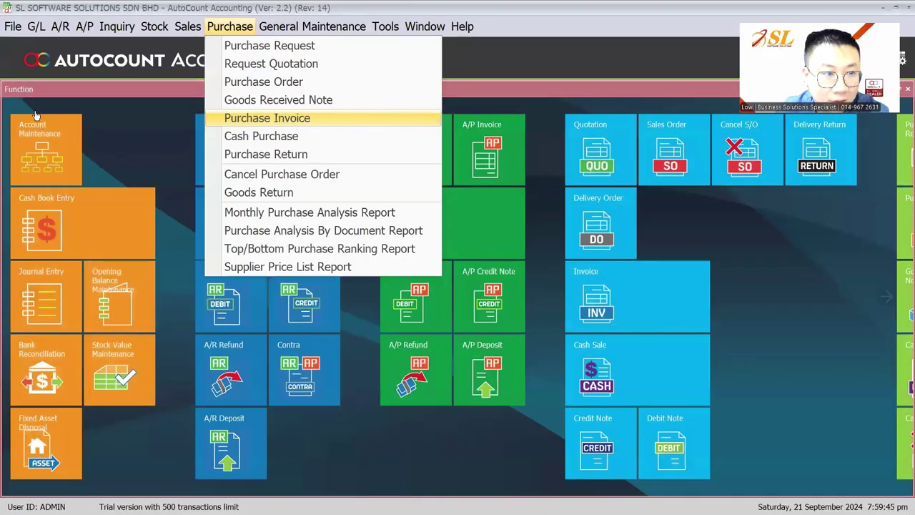
pyautogui.press('Return')
pyautogui.click(181, 114)
pyautogui.click(190, 174)
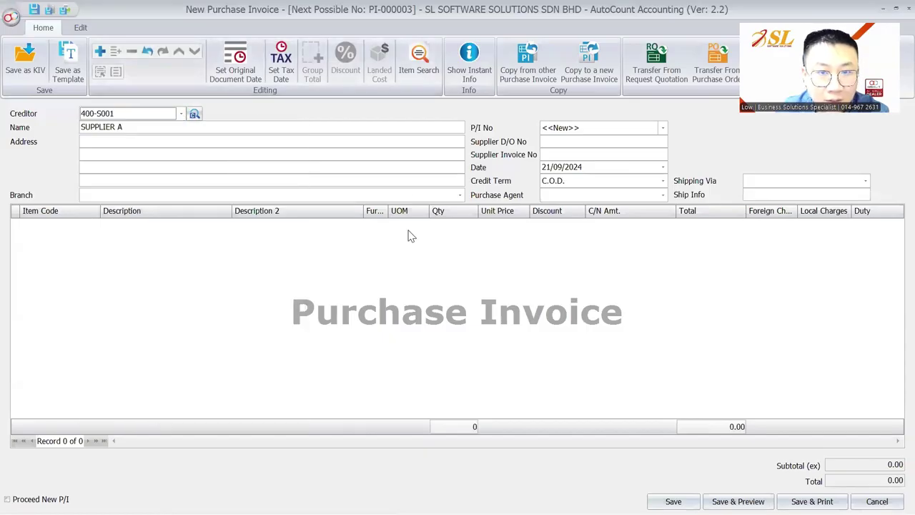
pyautogui.rightClick(411, 236)
pyautogui.click(436, 27)
pyautogui.click(61, 227)
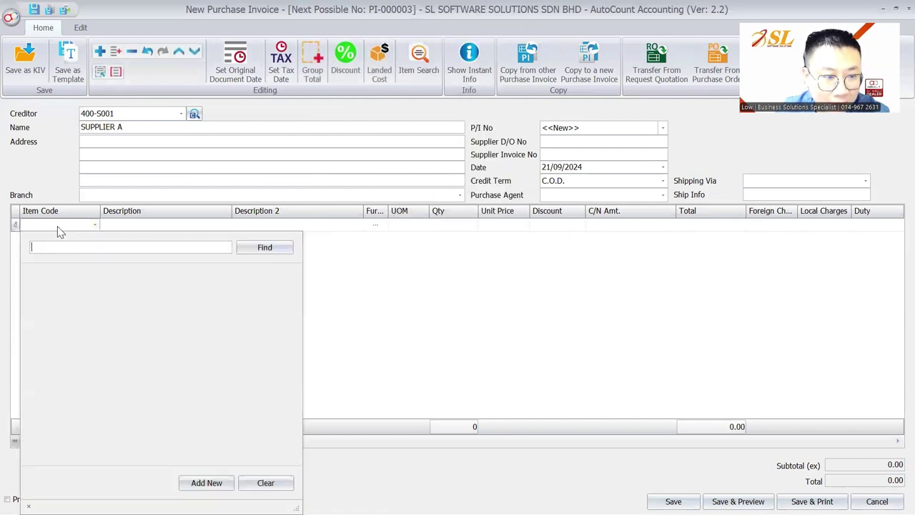
pyautogui.click(64, 304)
# - Check the default landing cost basis on the new ITEM C purchase invoice and discard the unsaved invoice
pyautogui.click(376, 72)
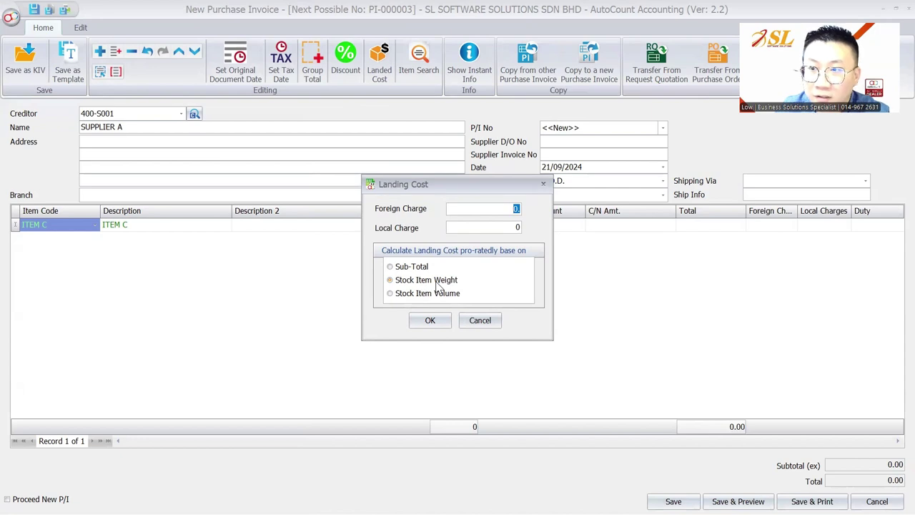
pyautogui.click(480, 320)
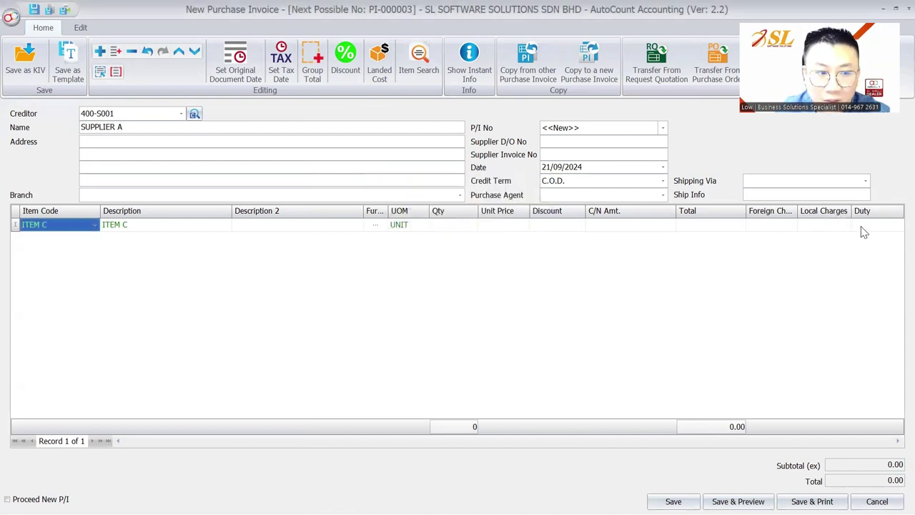
pyautogui.click(908, 9)
pyautogui.click(472, 286)
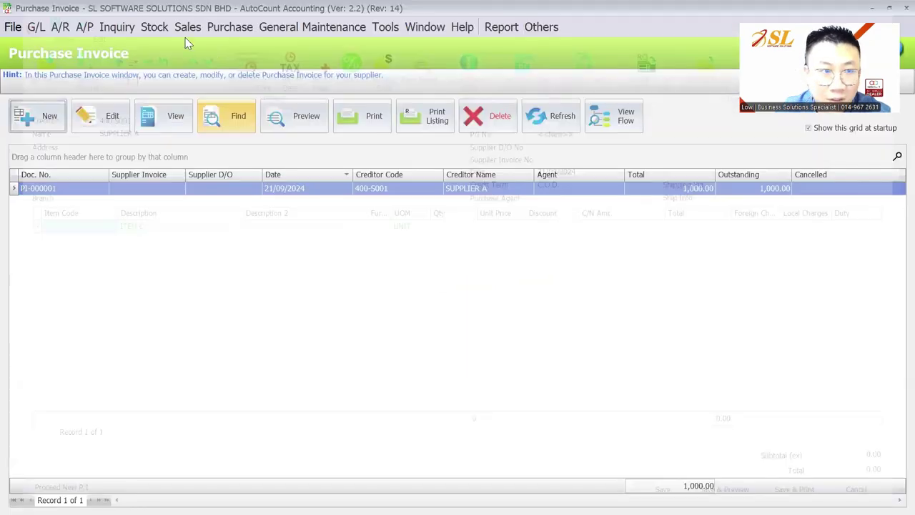
# - Enter a default import duty rate for stock item ITEM A and save the item
pyautogui.click(162, 28)
pyautogui.click(166, 42)
pyautogui.click(107, 120)
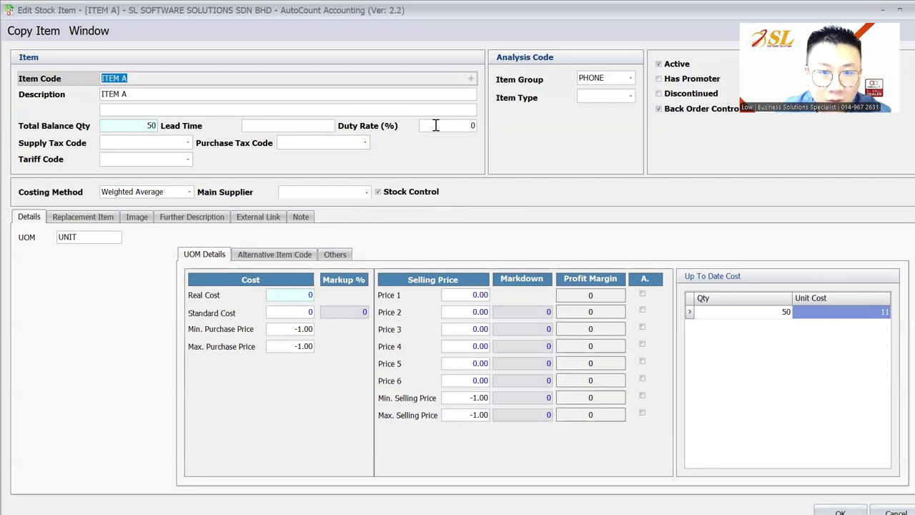
pyautogui.click(468, 126)
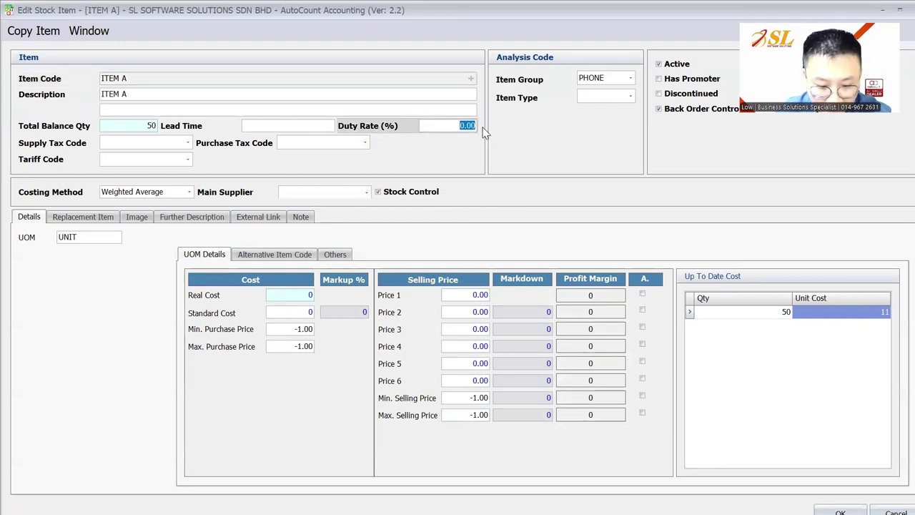
pyautogui.click(839, 510)
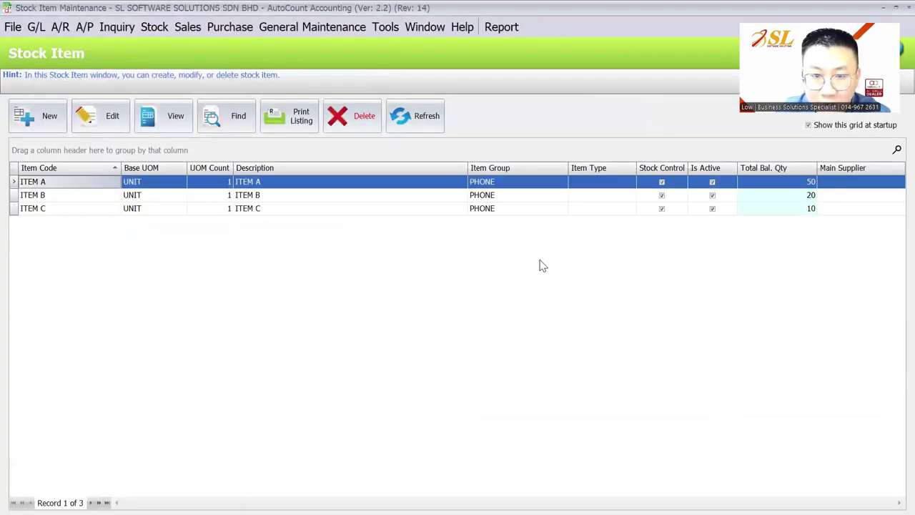
# - Create a new purchase invoice for SUPPLIER A with 100 units of ITEM A at a unit price of 4.00
pyautogui.click(228, 27)
pyautogui.click(250, 128)
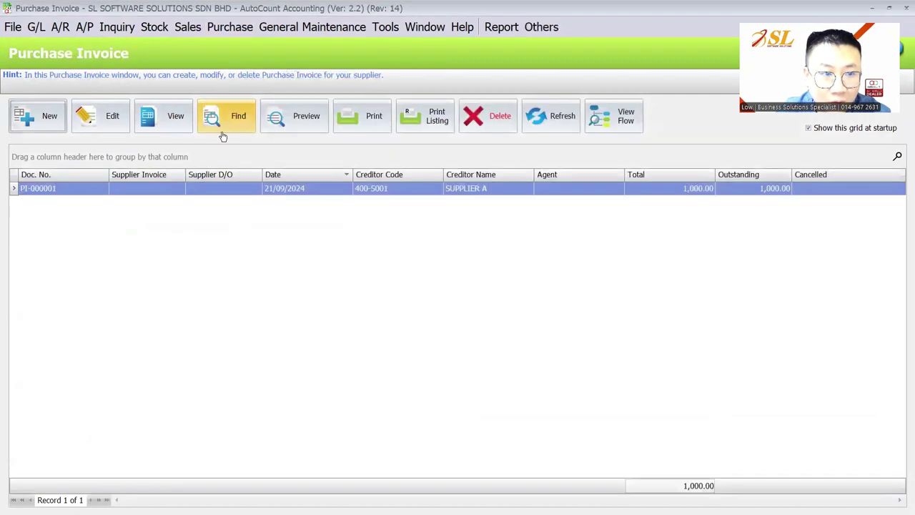
pyautogui.click(59, 123)
pyautogui.click(181, 114)
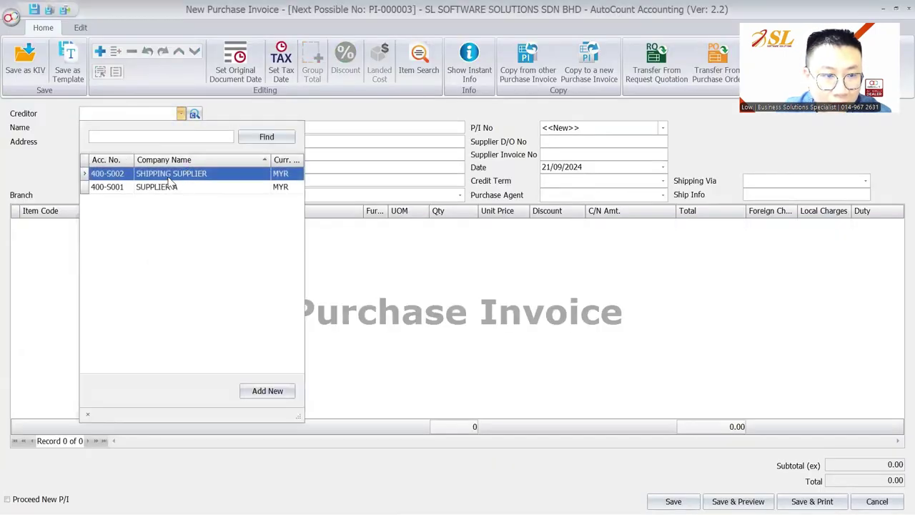
pyautogui.click(184, 174)
pyautogui.rightClick(129, 247)
pyautogui.click(150, 254)
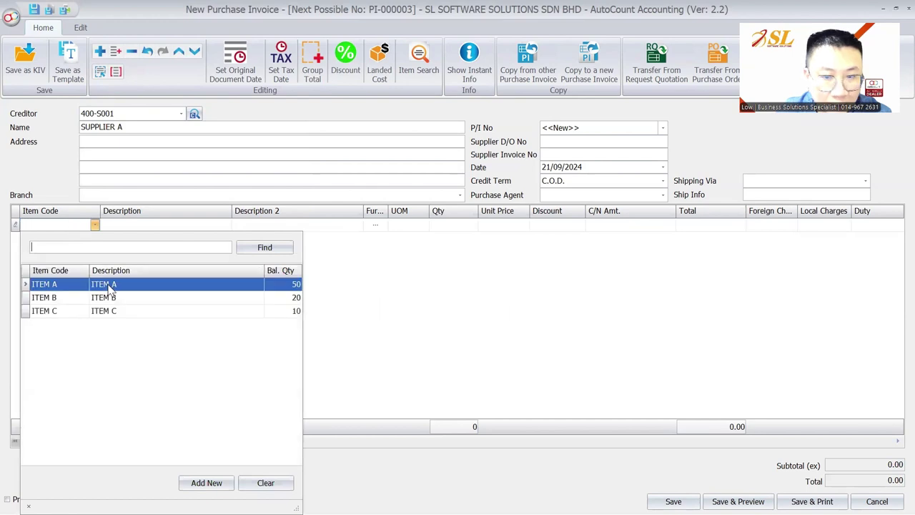
pyautogui.click(112, 286)
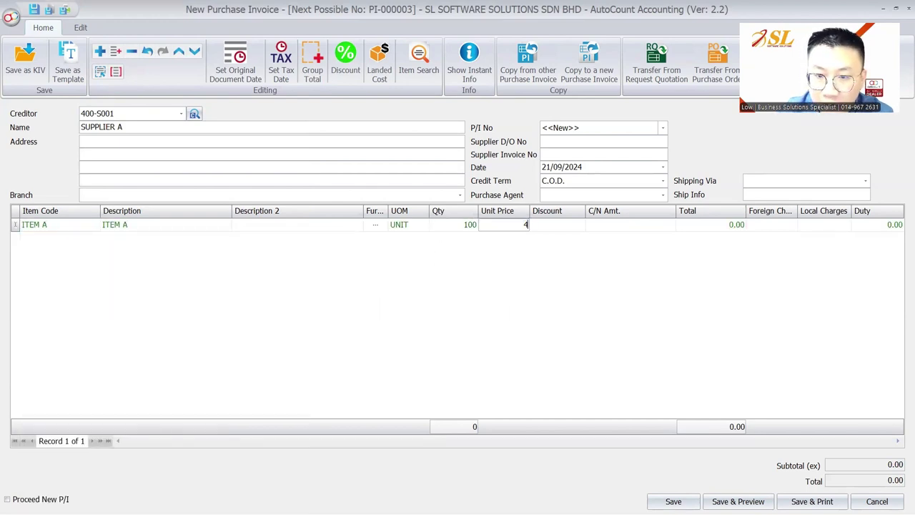
pyautogui.press('Tab')
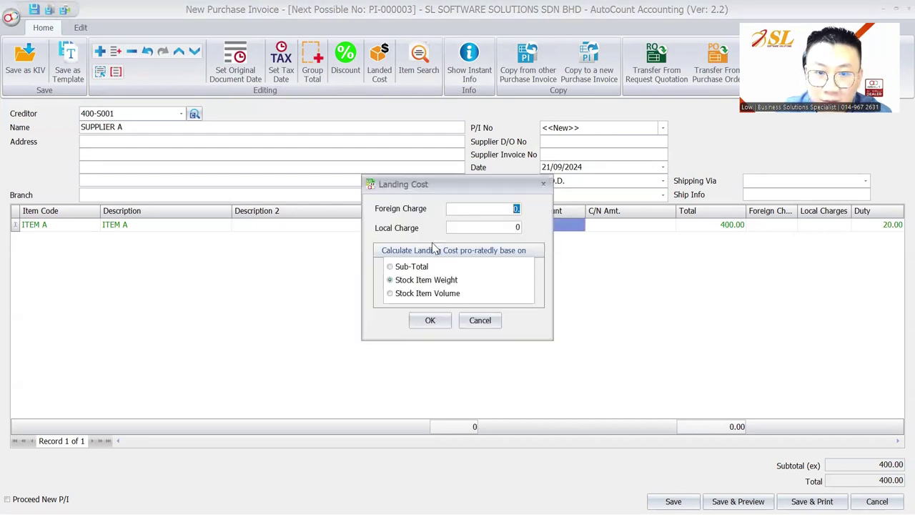
# - Apply a foreign landing charge of 100 to the invoice, pro-rated by stock item weight
pyautogui.hotkey('ctrl', 'l')
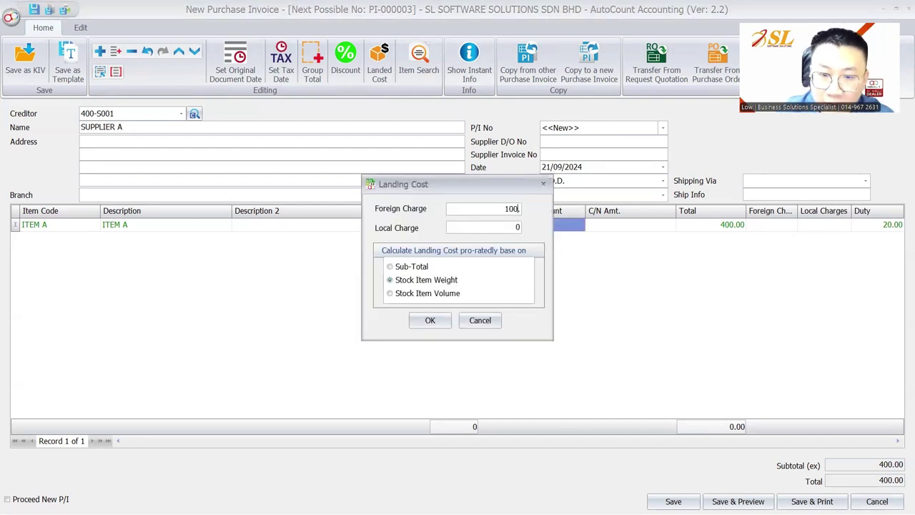
pyautogui.write('100')
pyautogui.click(430, 321)
pyautogui.click(717, 228)
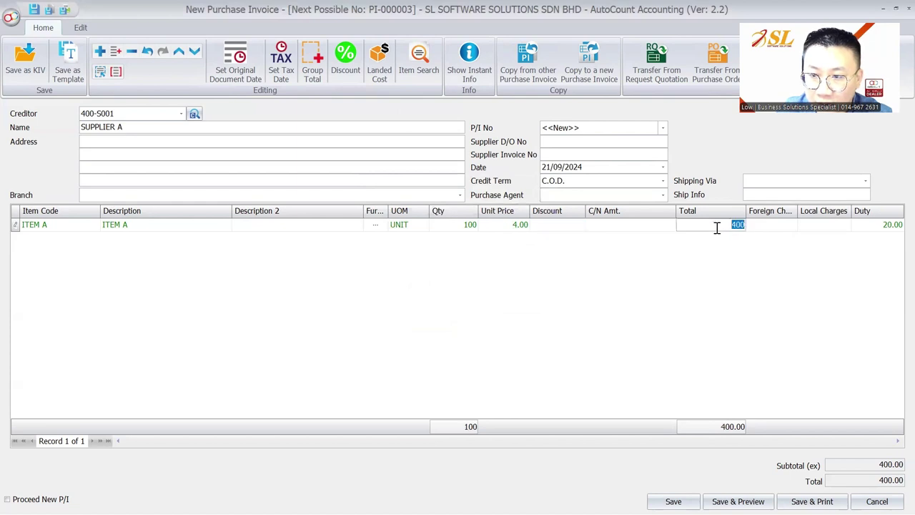
pyautogui.click(647, 337)
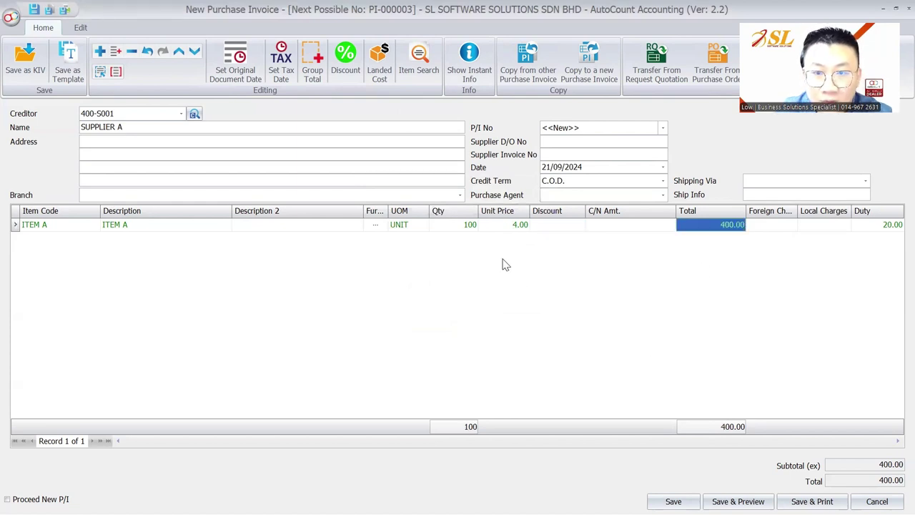
# - Reapply the foreign landing charge of 100 to the ITEM A invoice, pro-rated by sub-total
pyautogui.click(386, 75)
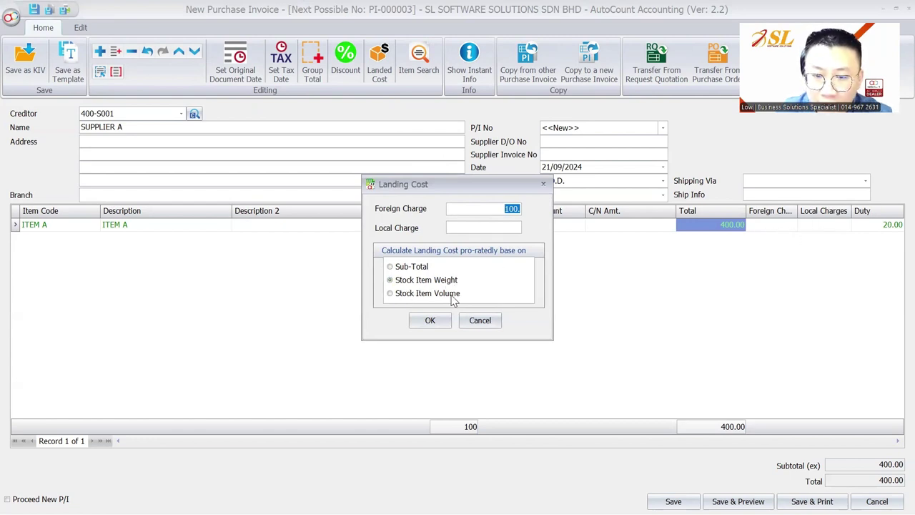
pyautogui.click(411, 268)
pyautogui.click(429, 320)
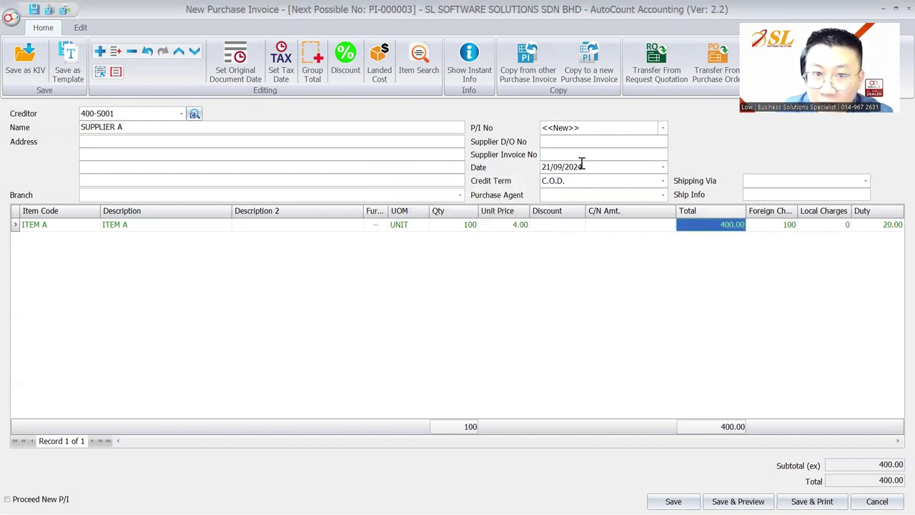
# - Reapply the invoice's landing cost based on stock item weight, and discard the unsaved purchase invoice
pyautogui.click(379, 68)
pyautogui.click(426, 281)
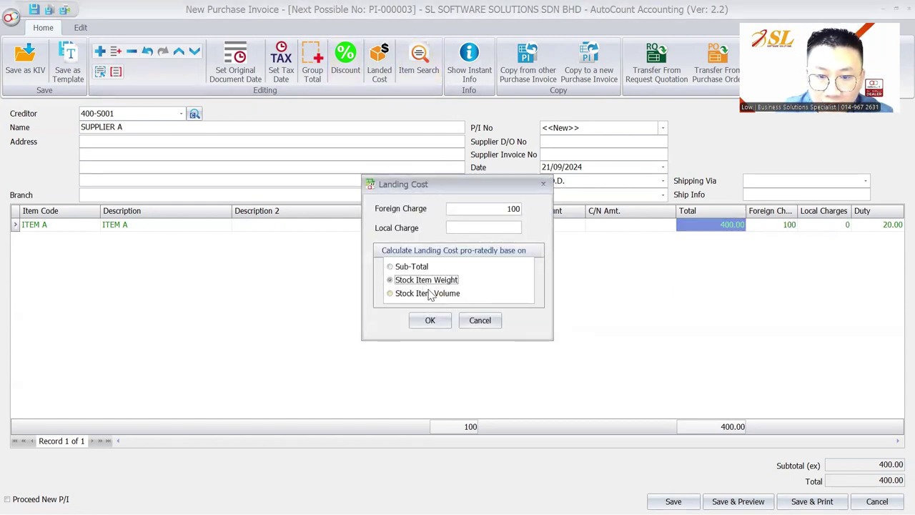
pyautogui.click(441, 326)
pyautogui.press('Escape')
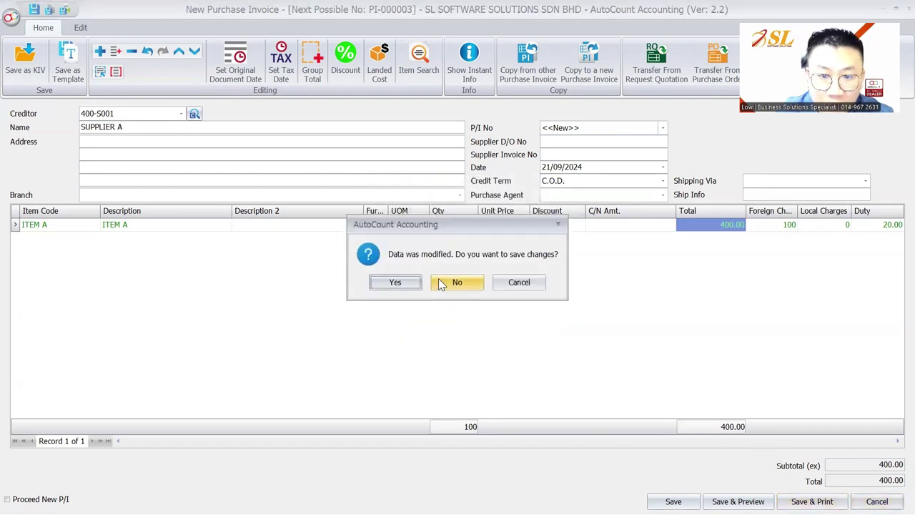
pyautogui.click(438, 279)
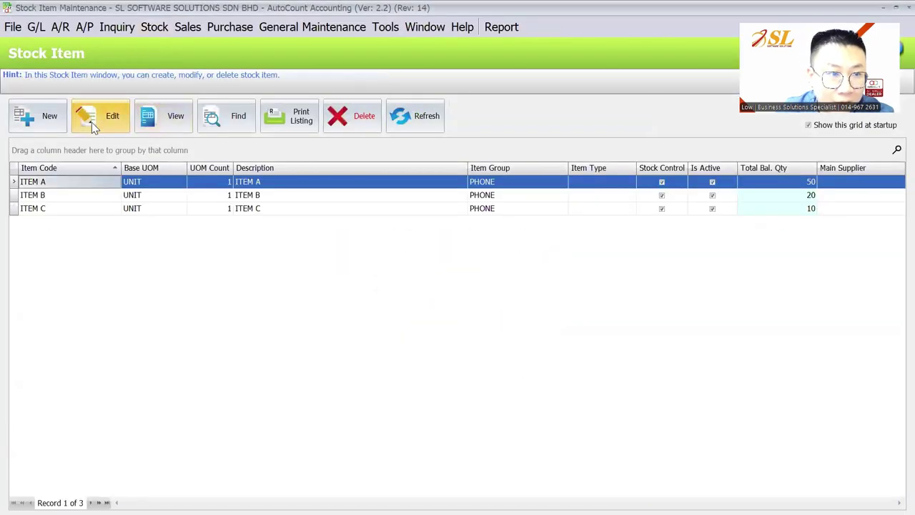
# - Examine the weight and volume measurement fields of stock item ITEM A and close the item without changes
pyautogui.click(92, 123)
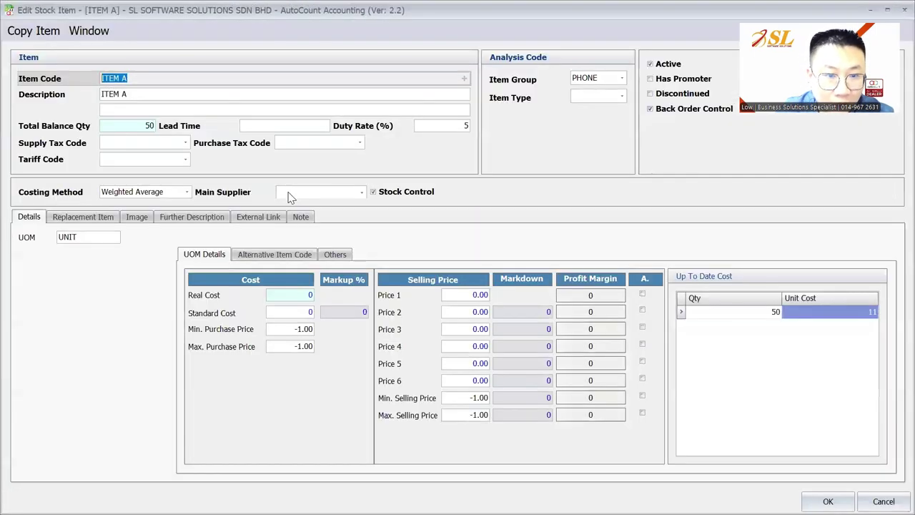
pyautogui.click(330, 255)
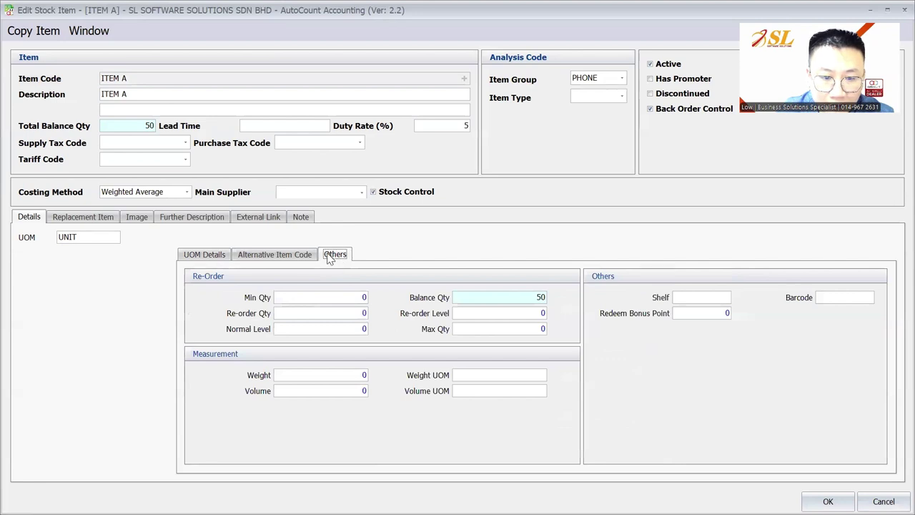
pyautogui.click(346, 375)
pyautogui.click(325, 391)
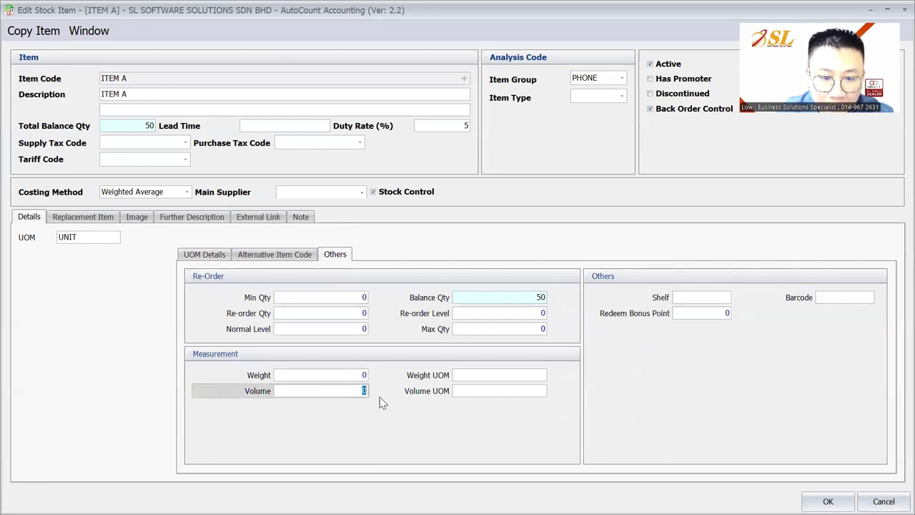
pyautogui.click(351, 374)
pyautogui.click(364, 391)
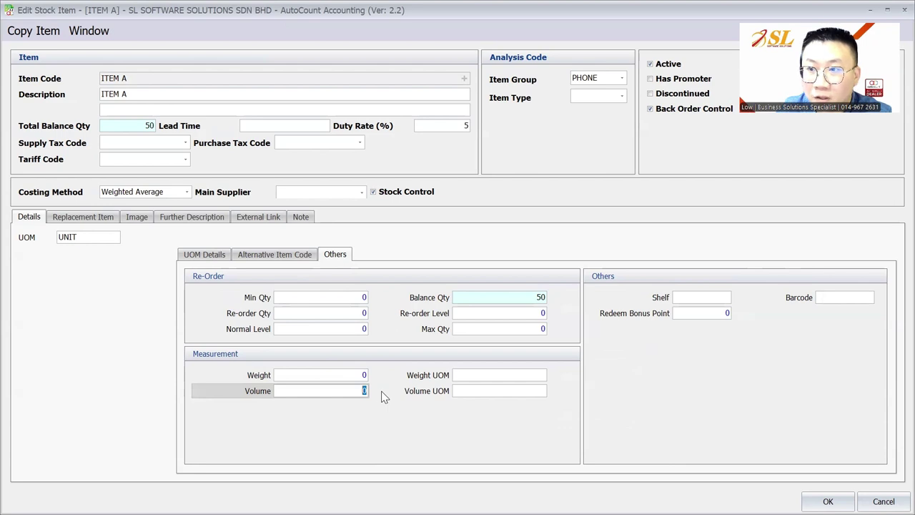
pyautogui.click(351, 375)
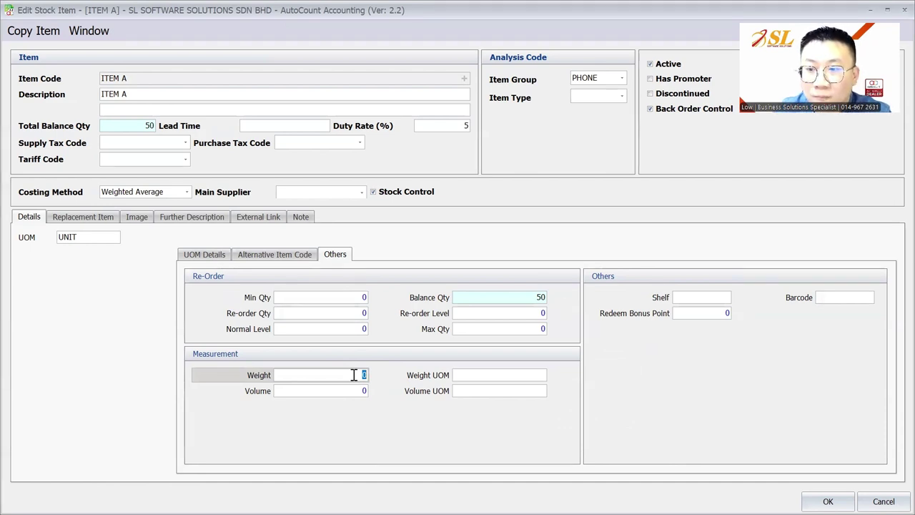
pyautogui.click(893, 13)
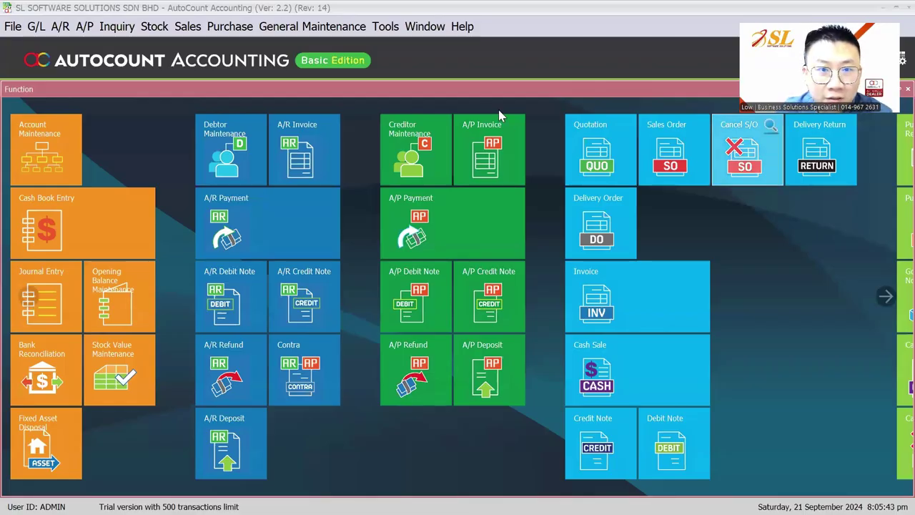
# - Enable the Multi-Currency module in the program's module settings
pyautogui.click(385, 26)
pyautogui.moveTo(419, 150)
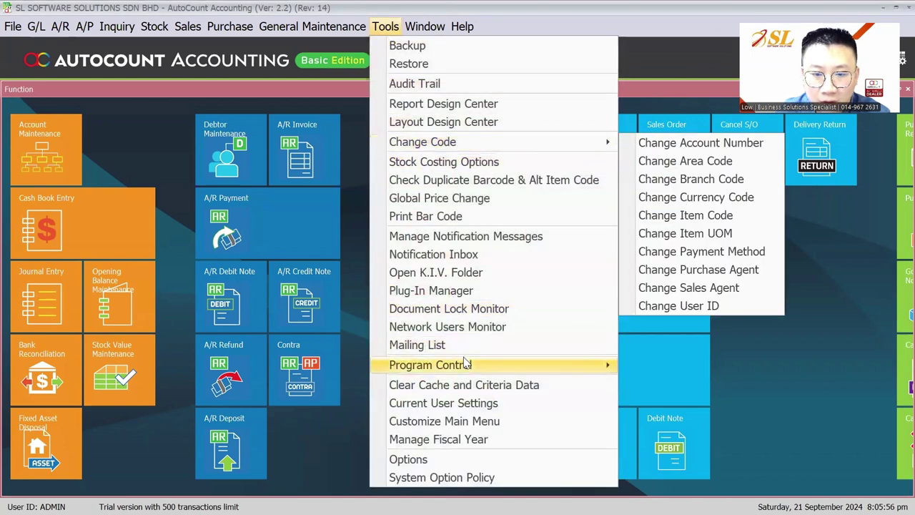
pyautogui.moveTo(465, 364)
pyautogui.click(672, 382)
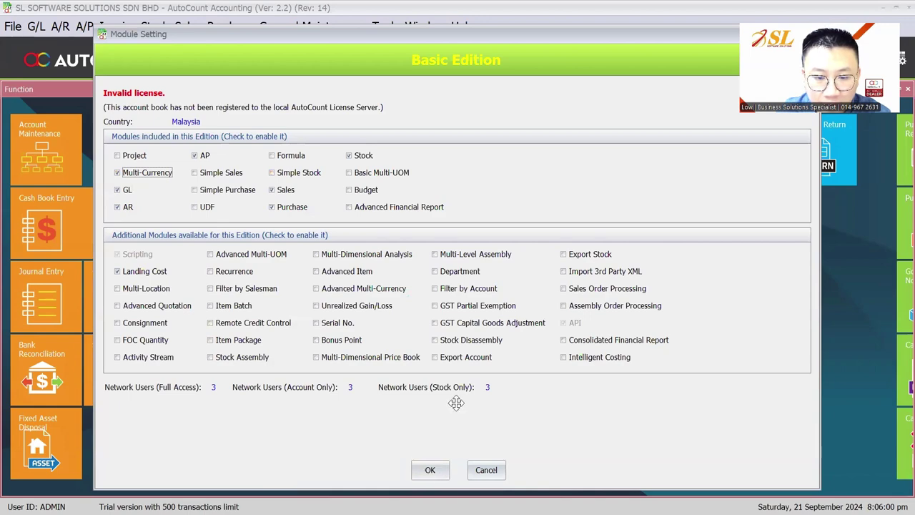
# - Set the USD currency's exchange gain account to 530-0000 and its exchange loss account to 908-0000, and save the currency
pyautogui.click(312, 27)
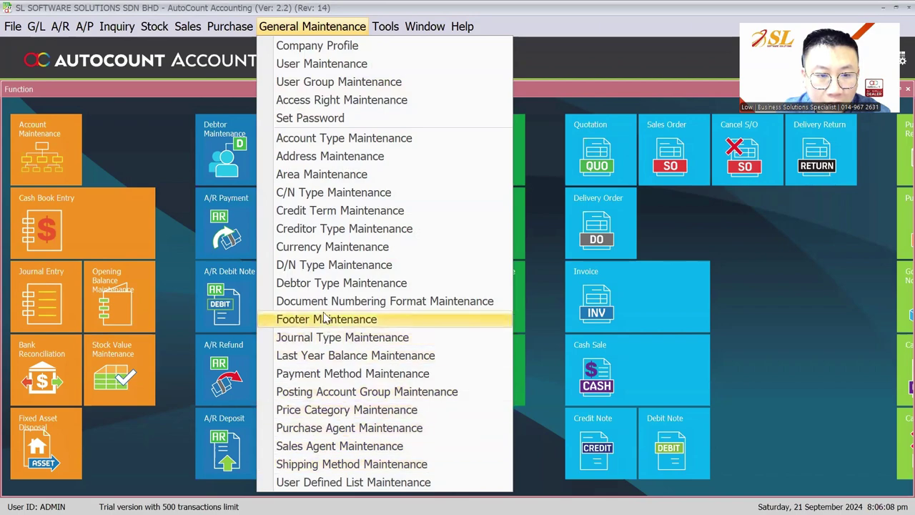
pyautogui.click(307, 251)
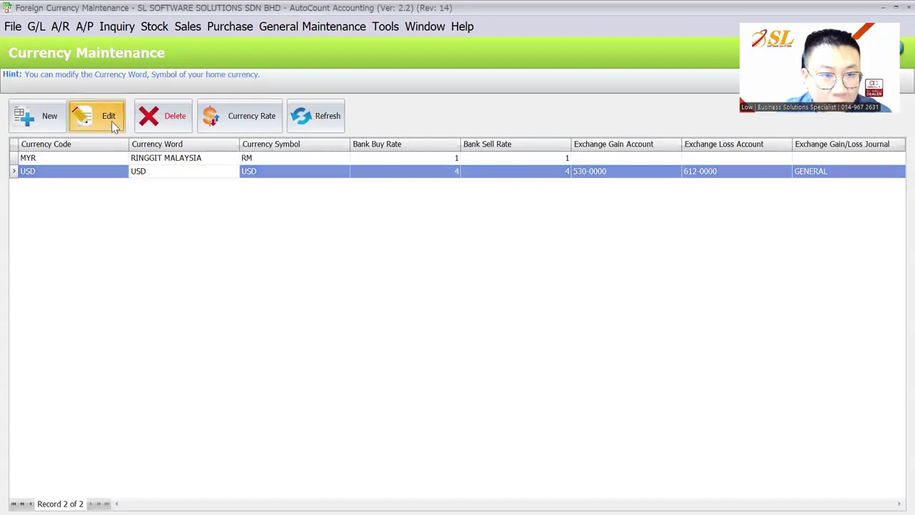
pyautogui.click(111, 119)
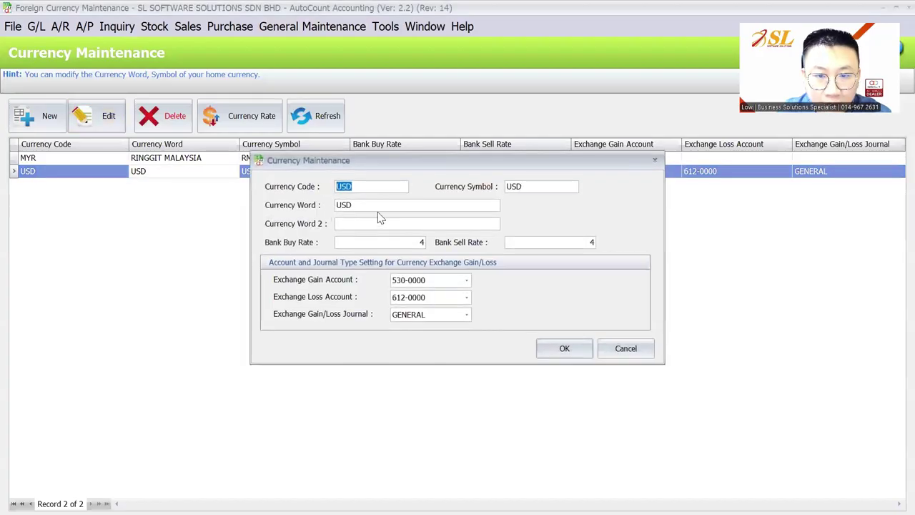
pyautogui.click(373, 241)
pyautogui.click(422, 281)
pyautogui.write('GAIN')
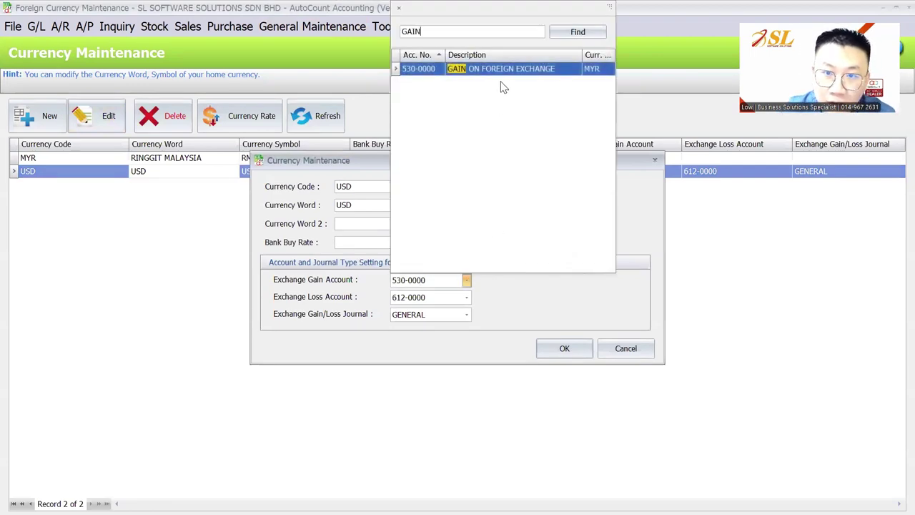
pyautogui.press('Return')
pyautogui.click(466, 297)
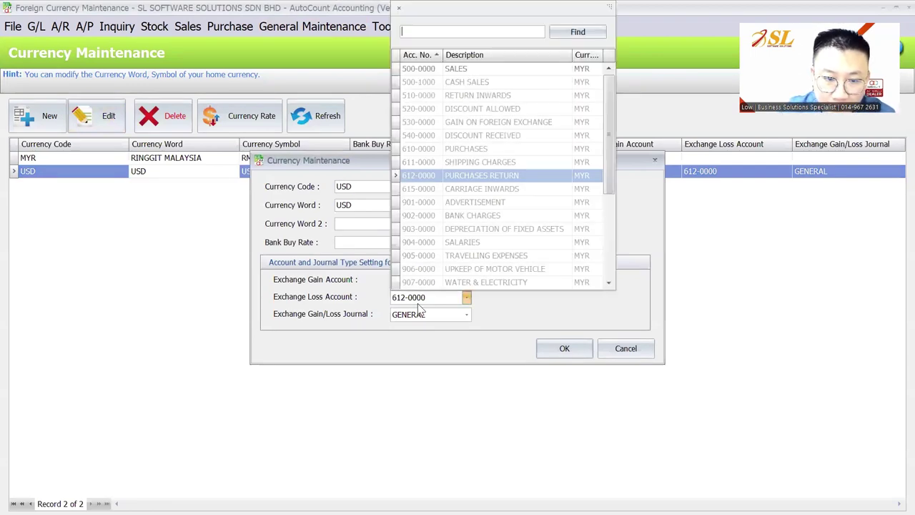
pyautogui.write('LOSS')
pyautogui.press('Return')
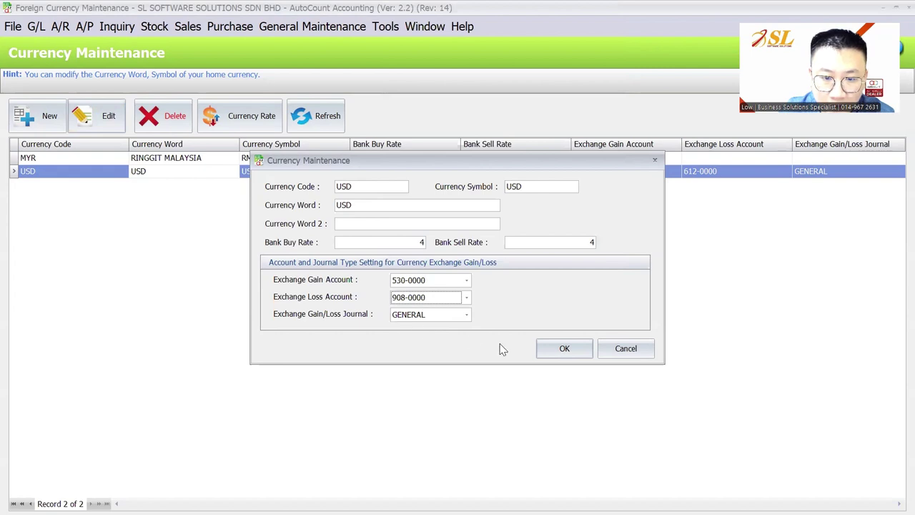
pyautogui.click(564, 348)
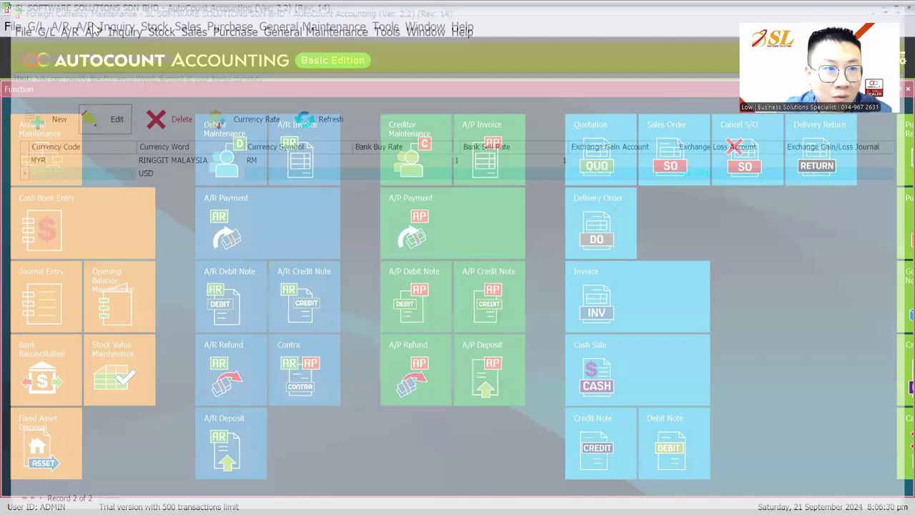
# - Create and save a new creditor named USD SUPPLIER with USD as its currency
pyautogui.click(84, 26)
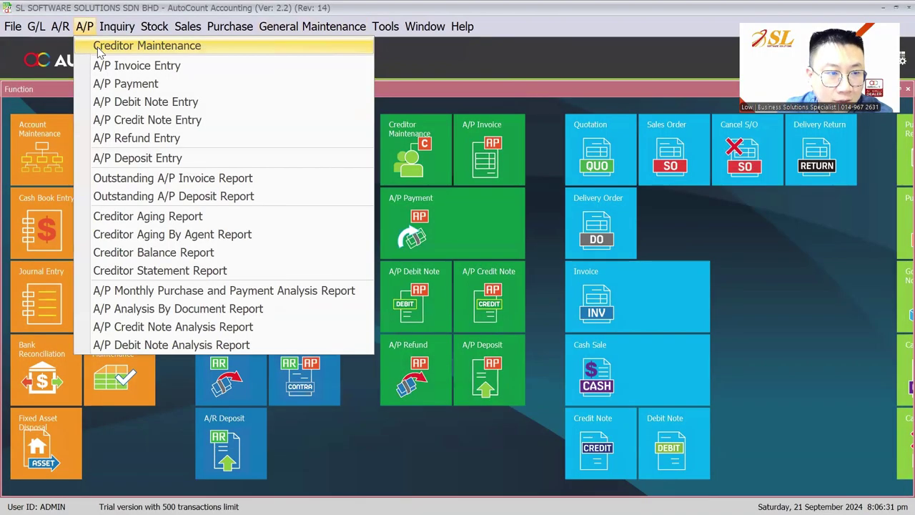
pyautogui.click(100, 45)
pyautogui.click(44, 118)
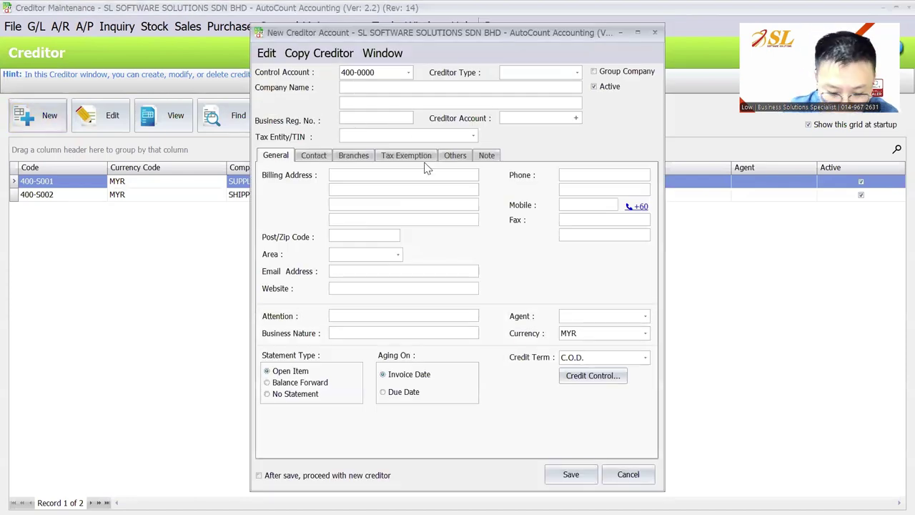
pyautogui.write('USD')
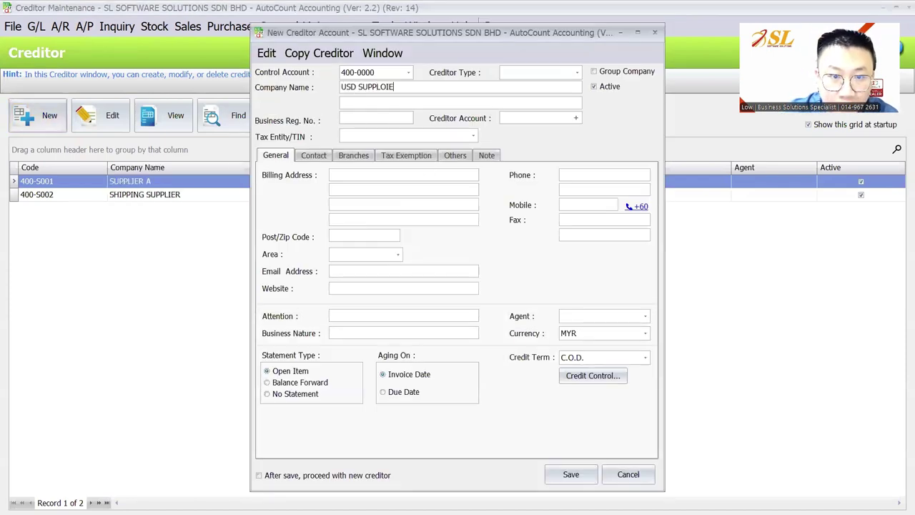
pyautogui.write(' SUPPLIER')
pyautogui.press('Tab')
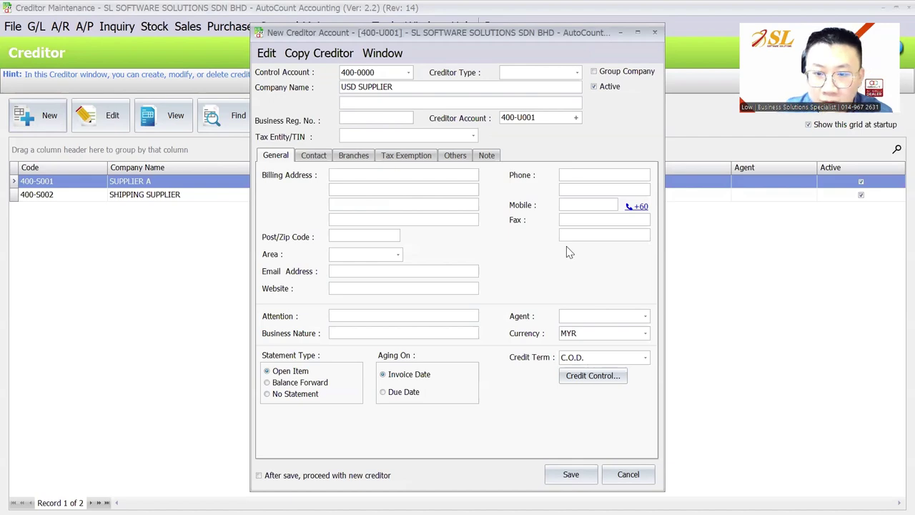
pyautogui.click(601, 333)
pyautogui.click(596, 164)
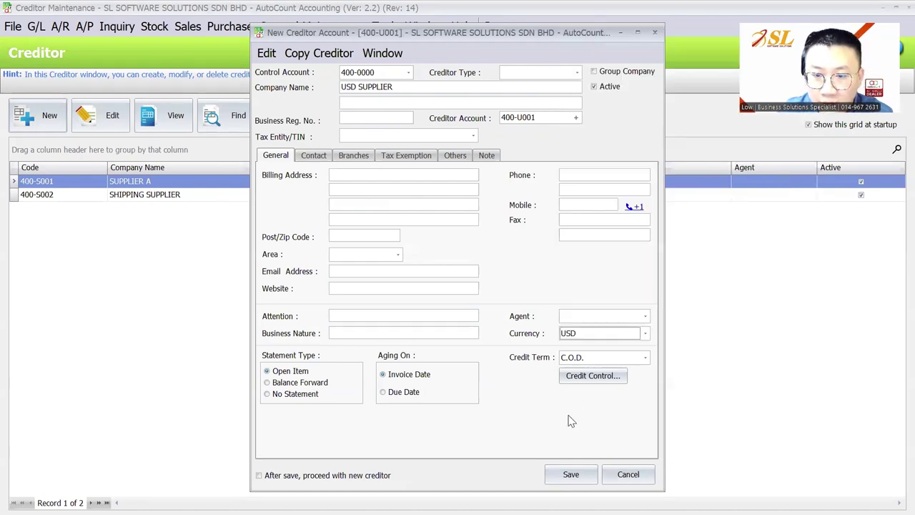
pyautogui.click(570, 475)
# - Start a new purchase invoice for creditor USD SUPPLIER
pyautogui.click(230, 27)
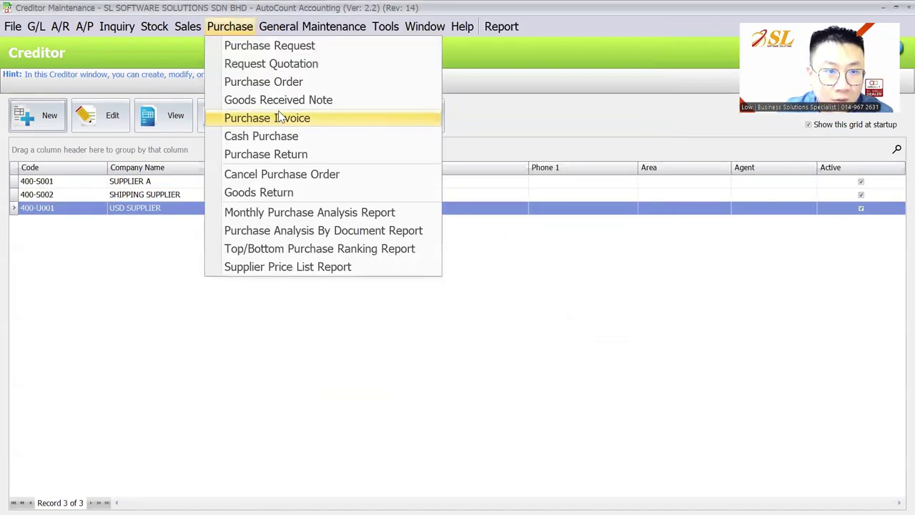
pyautogui.click(280, 118)
pyautogui.click(35, 114)
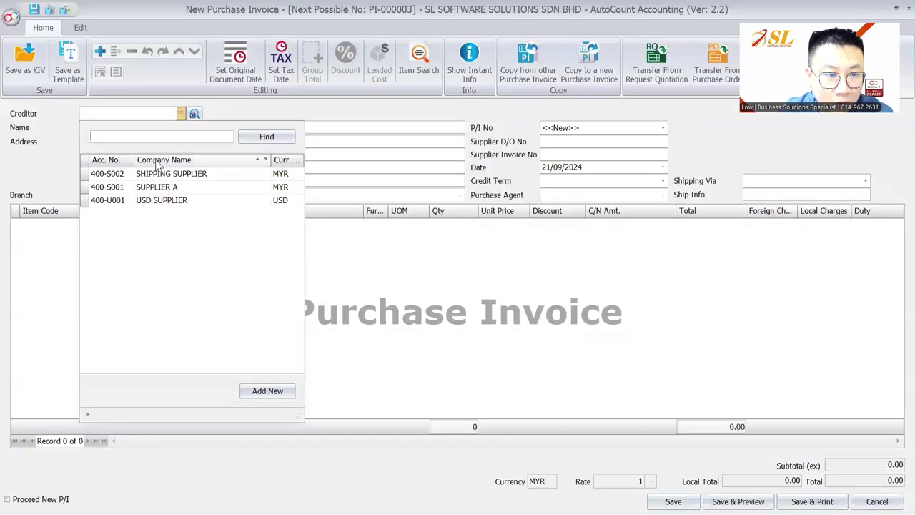
pyautogui.click(164, 204)
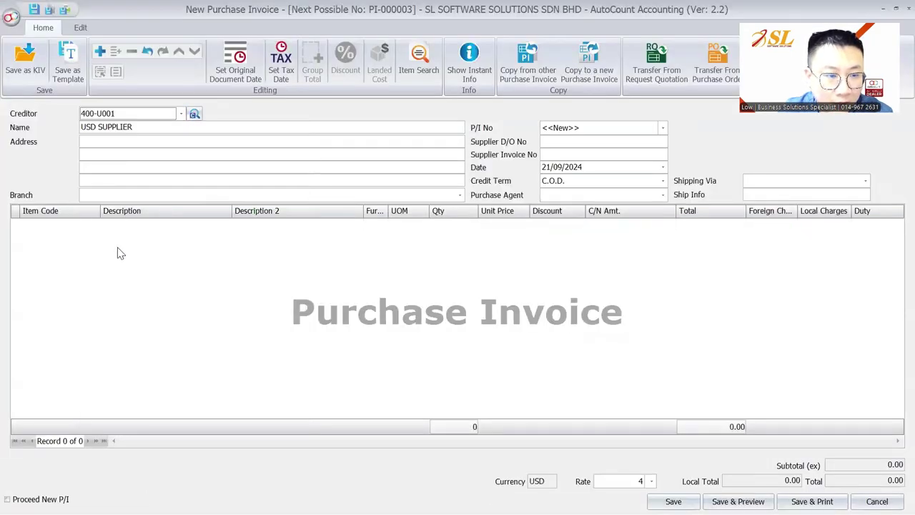
# - Add an invoice line and create a new stock item for it with the code and description IMPORT ITEM
pyautogui.rightClick(126, 253)
pyautogui.click(153, 263)
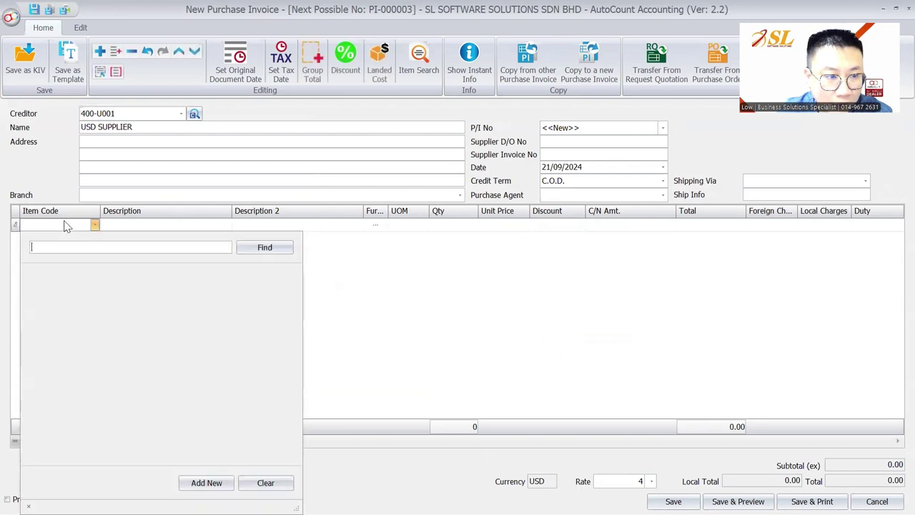
pyautogui.click(206, 482)
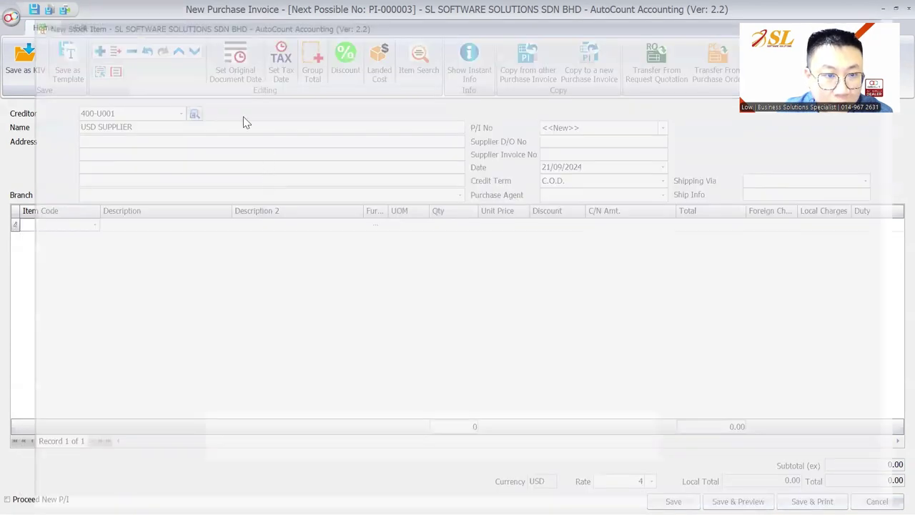
pyautogui.write('IMPORT ITEM')
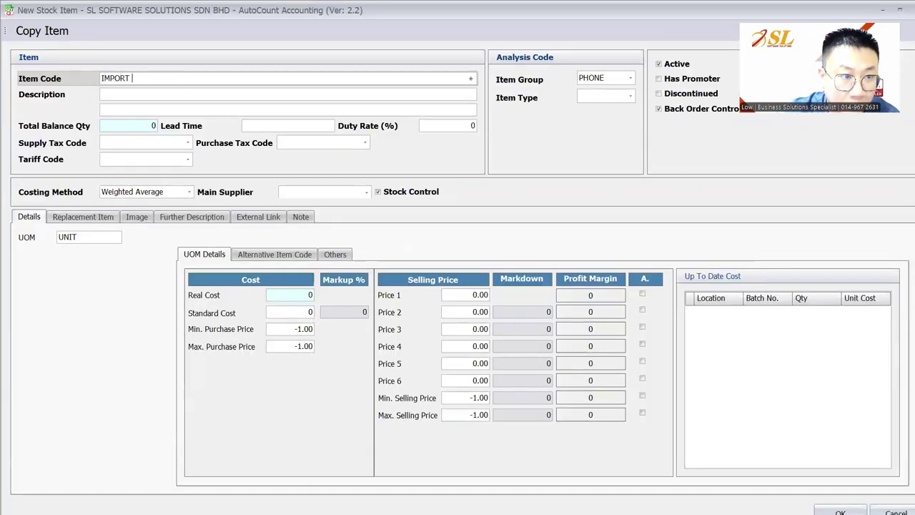
pyautogui.press('Tab')
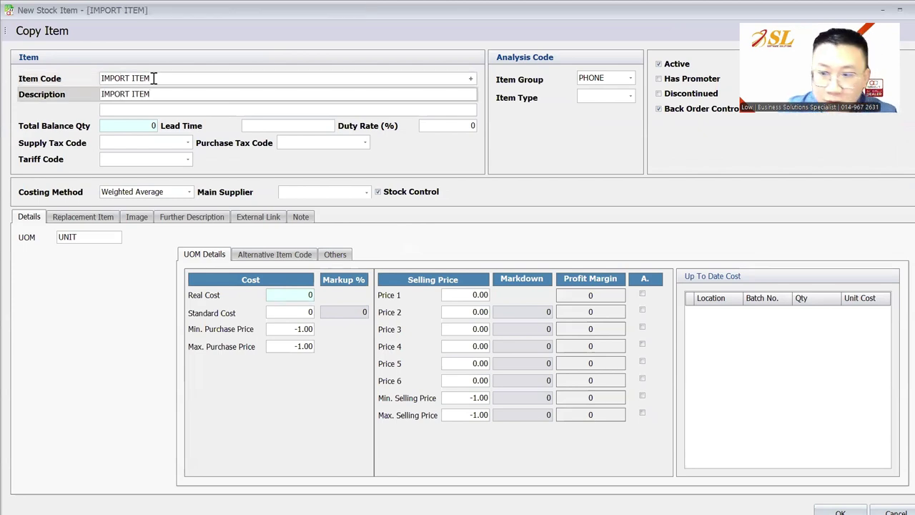
pyautogui.click(840, 512)
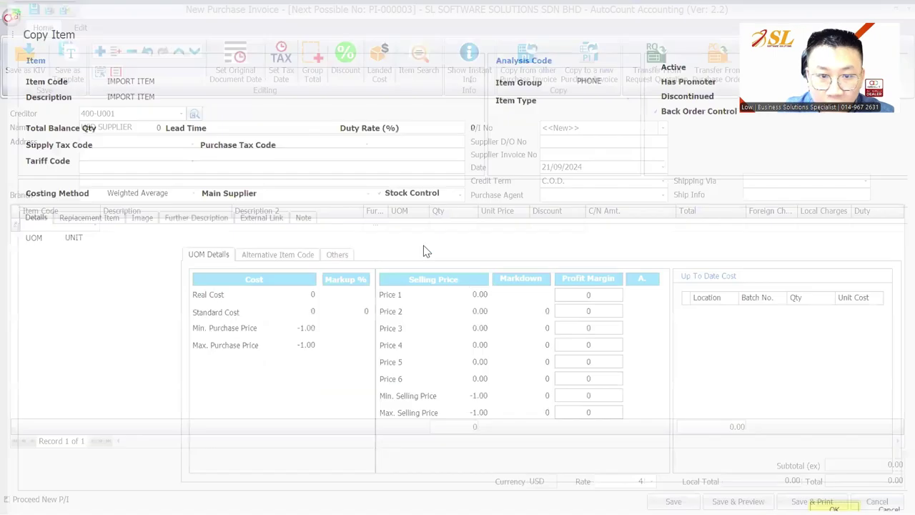
# - Set the IMPORT ITEM line to a quantity of 1 and a unit price of 100.00
pyautogui.write('1')
pyautogui.press('Tab')
pyautogui.write('1')
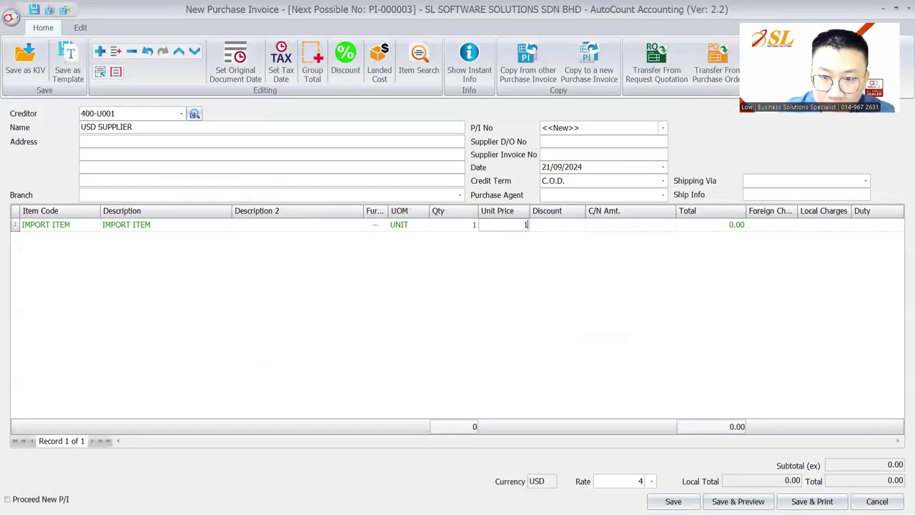
pyautogui.press('Tab')
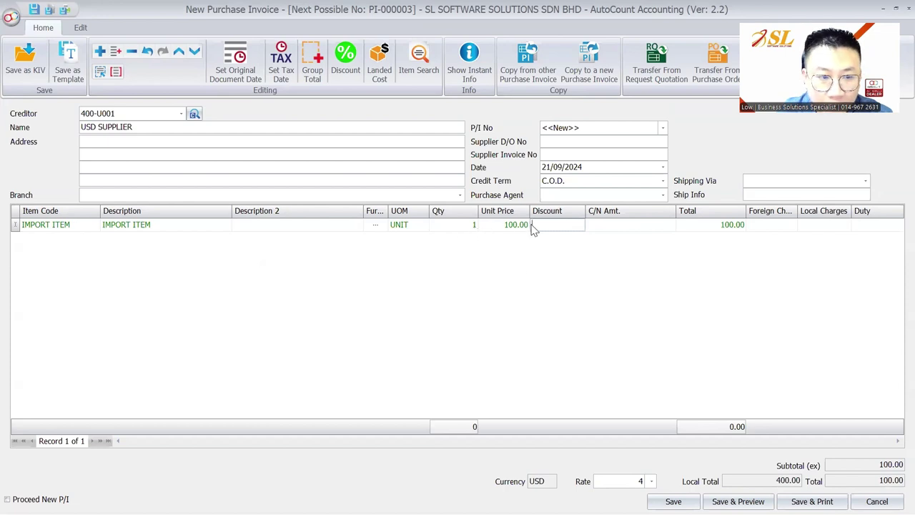
# - Apply a foreign landing charge of 8 to the invoice, calculated pro-ratedly based on Sub-Total
pyautogui.click(379, 65)
pyautogui.write('8')
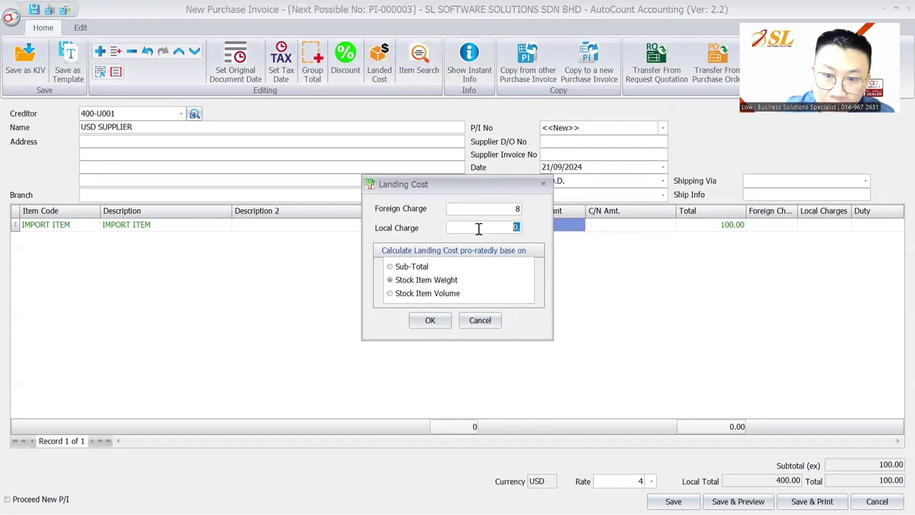
pyautogui.click(413, 266)
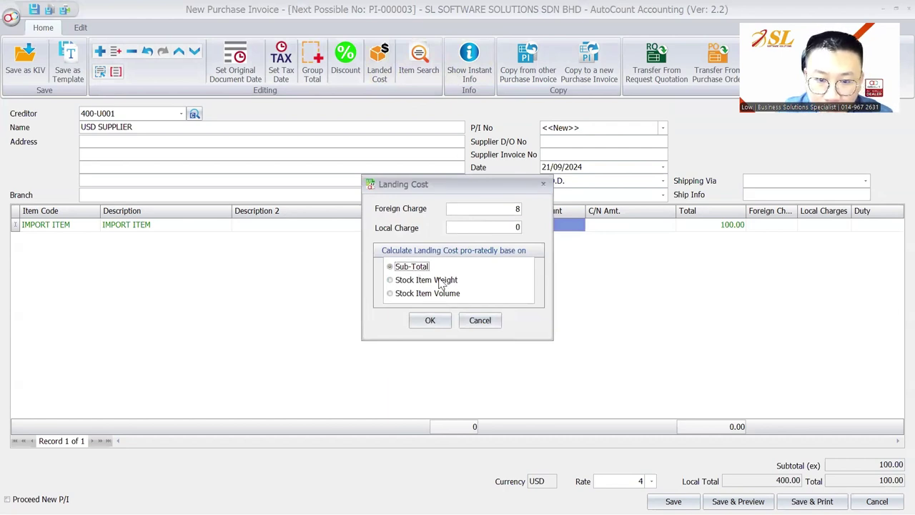
pyautogui.click(428, 321)
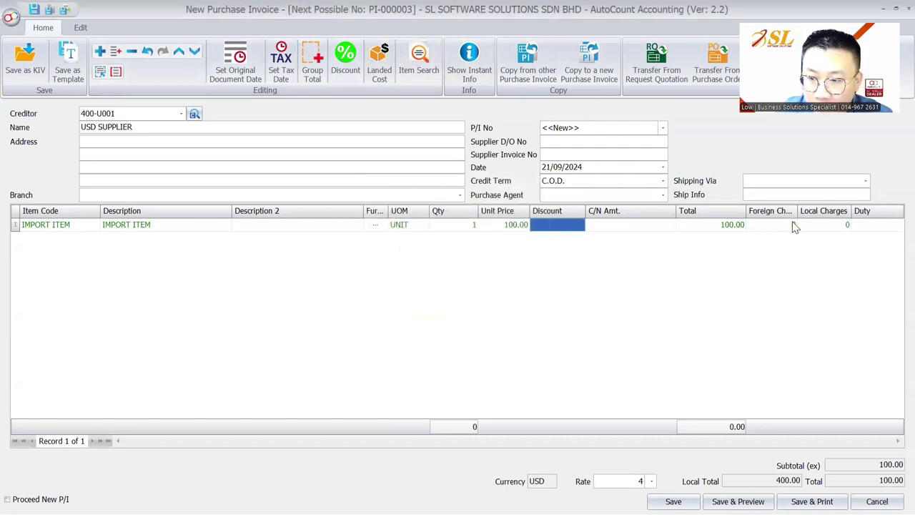
# - Check the invoice's local total and save the purchase invoice
pyautogui.moveTo(772, 482); pyautogui.dragTo(810, 481)
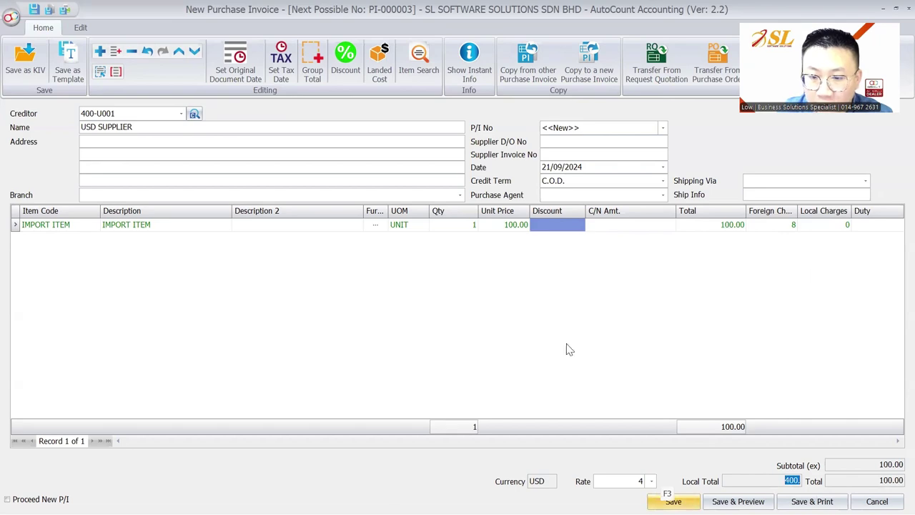
pyautogui.click(674, 502)
pyautogui.click(425, 282)
# - View the IMPORT ITEM record in Stock Item Maintenance to check its up-to-date unit cost, and close it
pyautogui.click(154, 27)
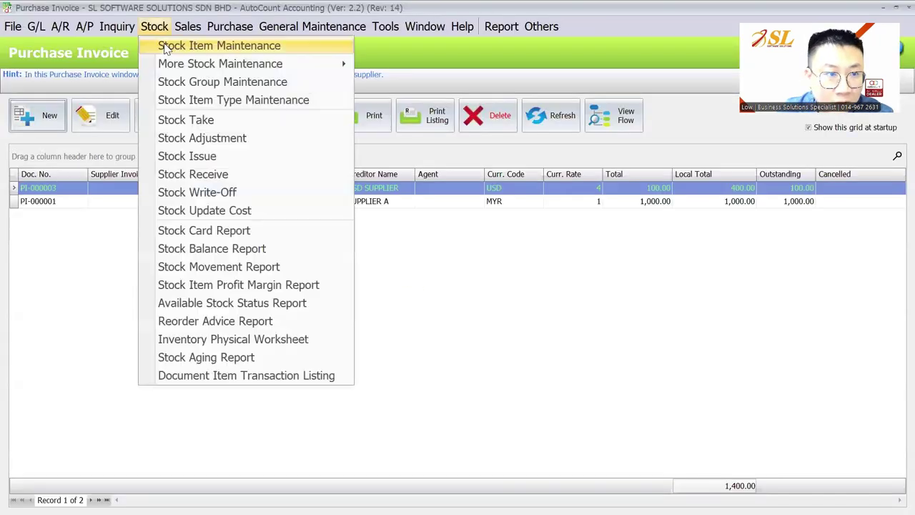
pyautogui.click(164, 45)
pyautogui.click(160, 117)
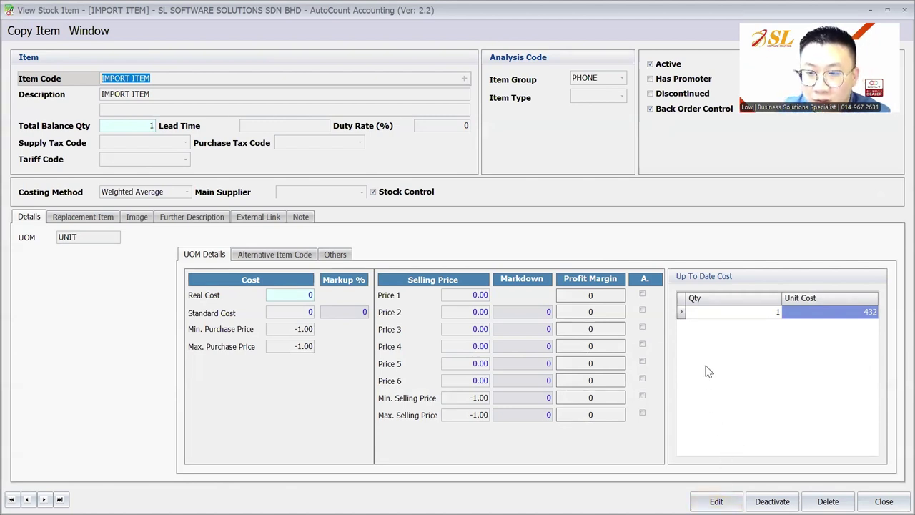
pyautogui.click(884, 502)
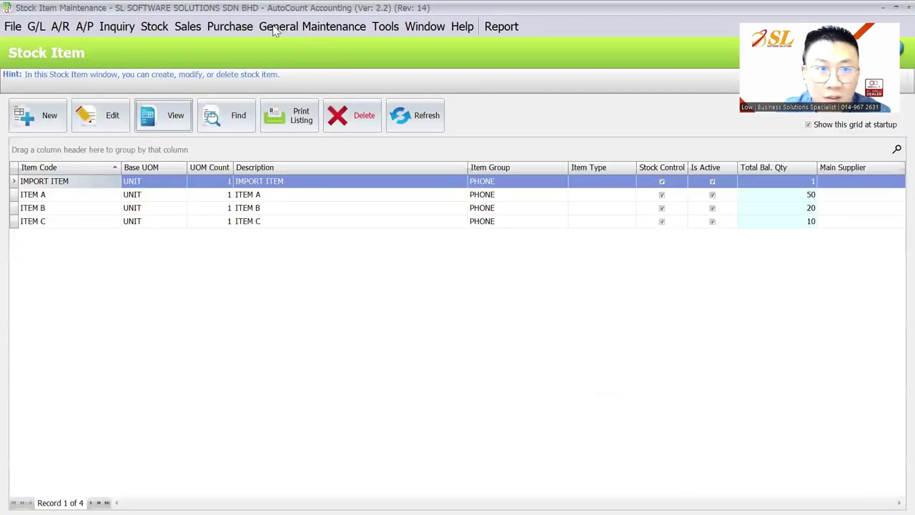
# - Return to the purchase invoice list and compare the currency codes and local totals of the two invoices
pyautogui.click(230, 26)
pyautogui.click(251, 117)
pyautogui.click(541, 192)
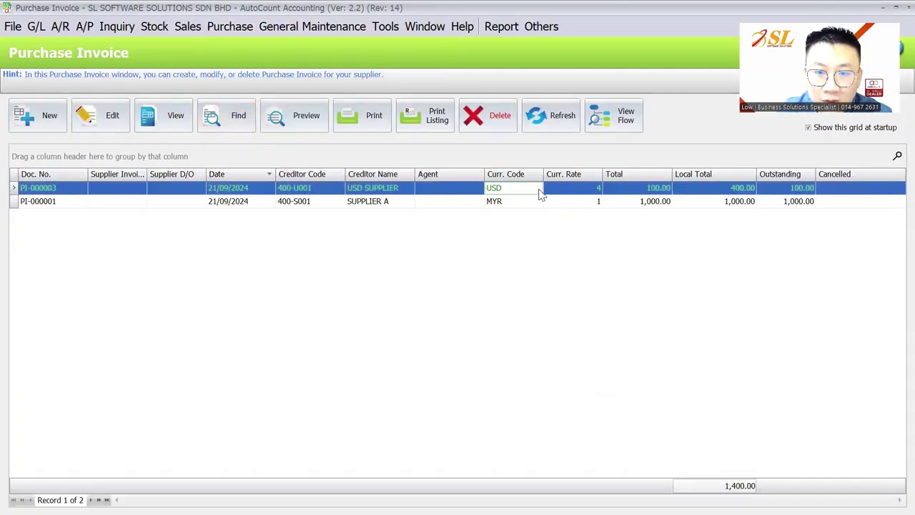
pyautogui.click(536, 203)
pyautogui.click(534, 190)
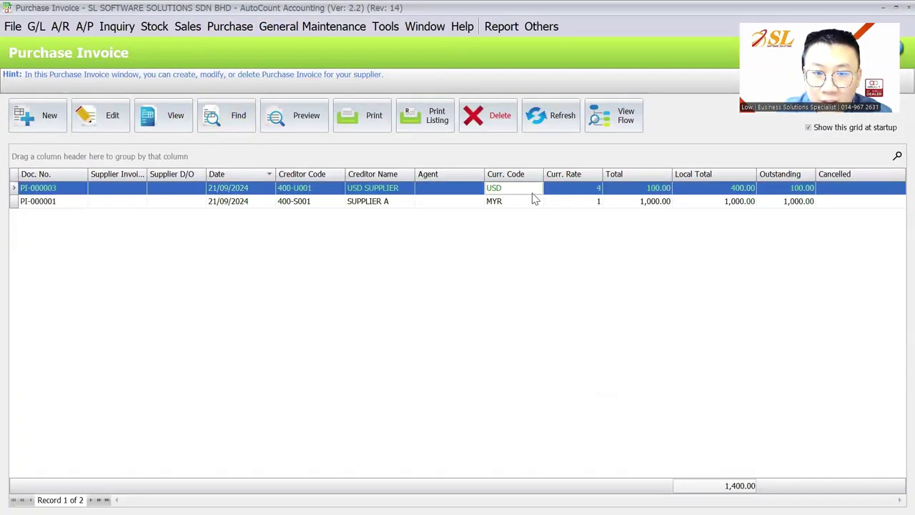
pyautogui.click(535, 205)
pyautogui.click(531, 190)
pyautogui.click(529, 205)
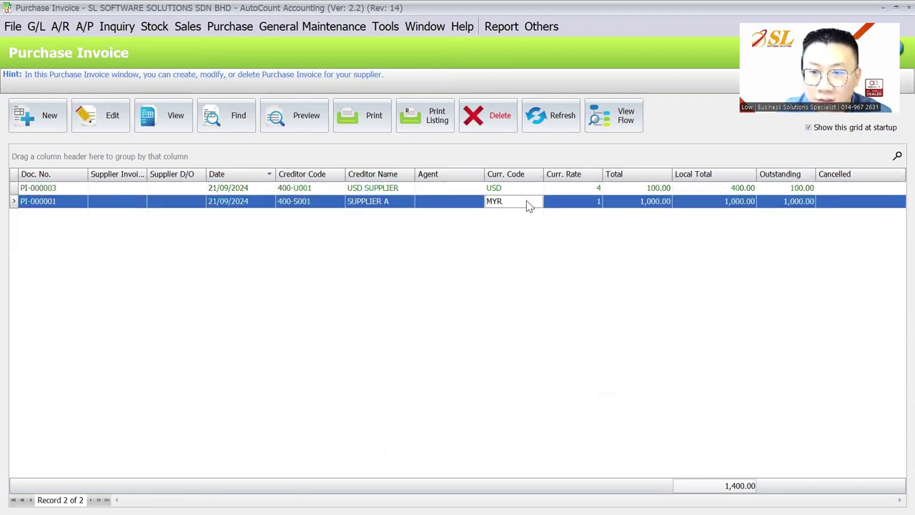
pyautogui.click(731, 189)
pyautogui.click(731, 204)
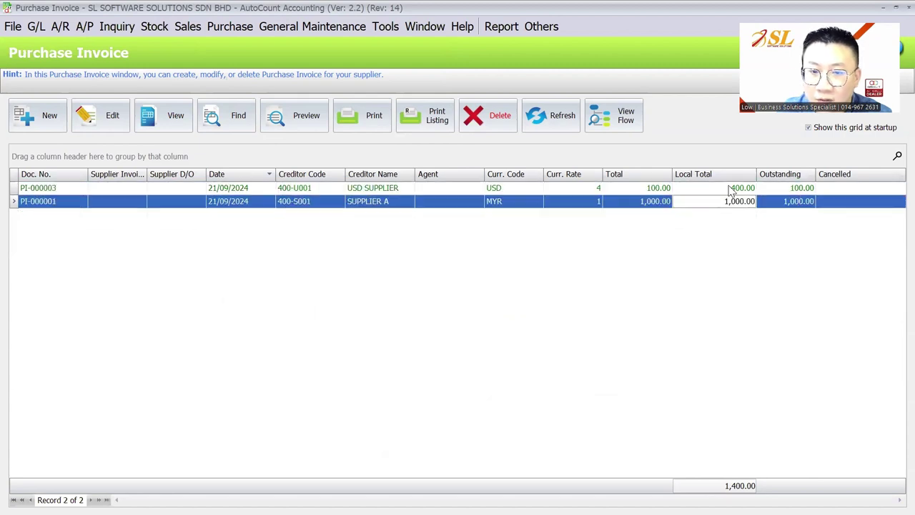
pyautogui.click(731, 188)
pyautogui.click(728, 206)
# - Open SUPPLIER A's purchase invoice to review the landing charges on its item lines
pyautogui.doubleClick(729, 205)
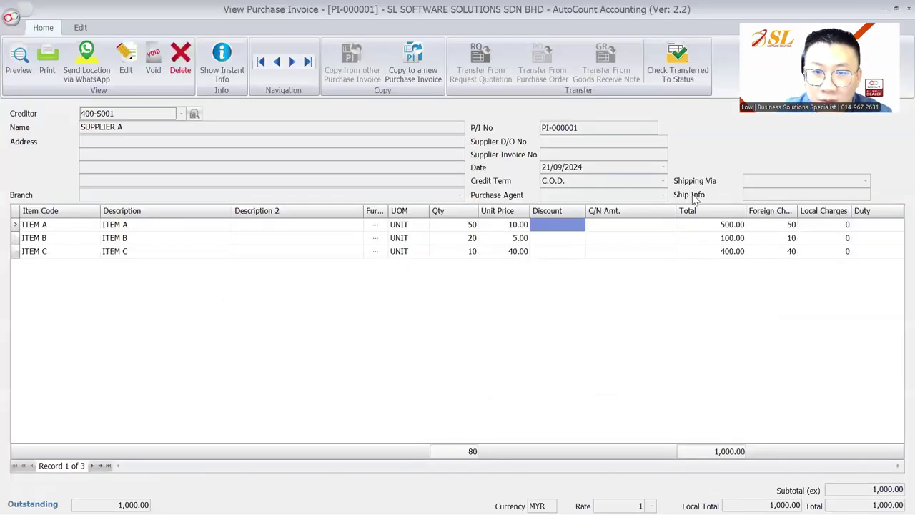
pyautogui.click(123, 61)
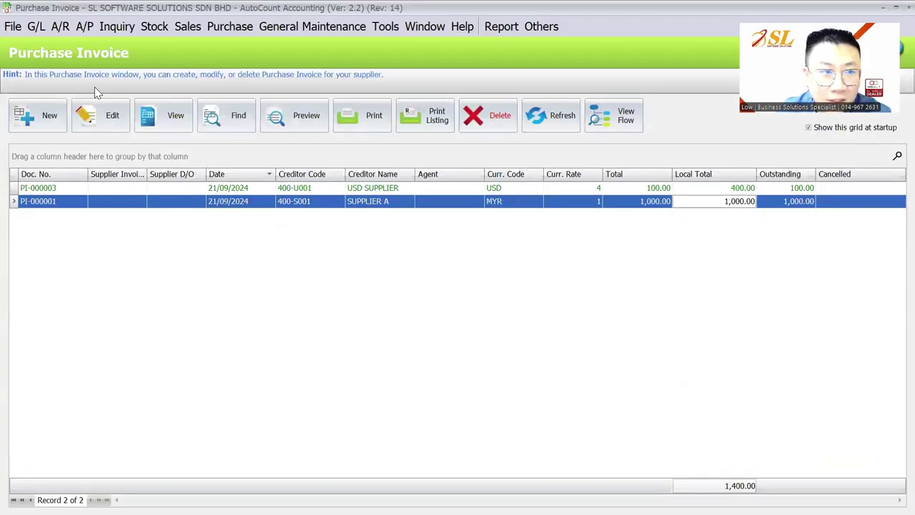
pyautogui.click(35, 29)
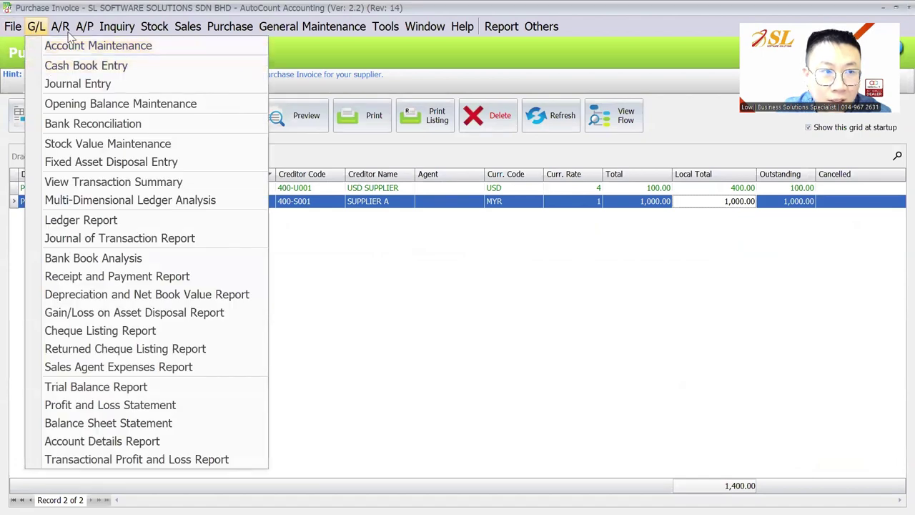
pyautogui.moveTo(84, 29)
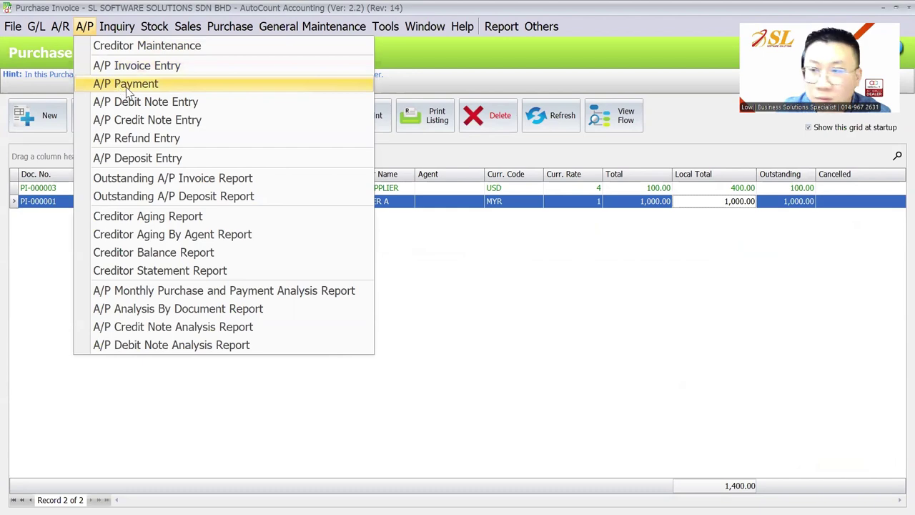
pyautogui.moveTo(39, 30)
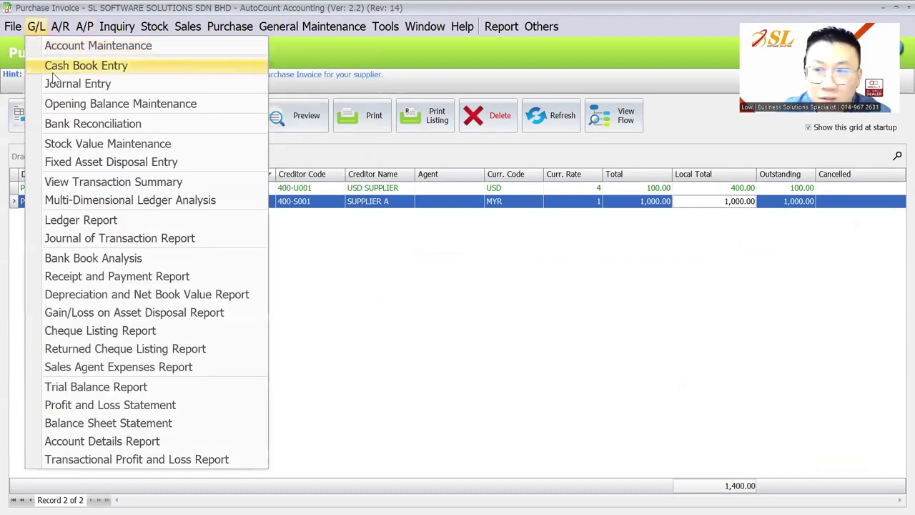
# - Open USD SUPPLIER's purchase invoice for editing to review the landed cost function, and switch to the presentation's closing slide
pyautogui.doubleClick(483, 193)
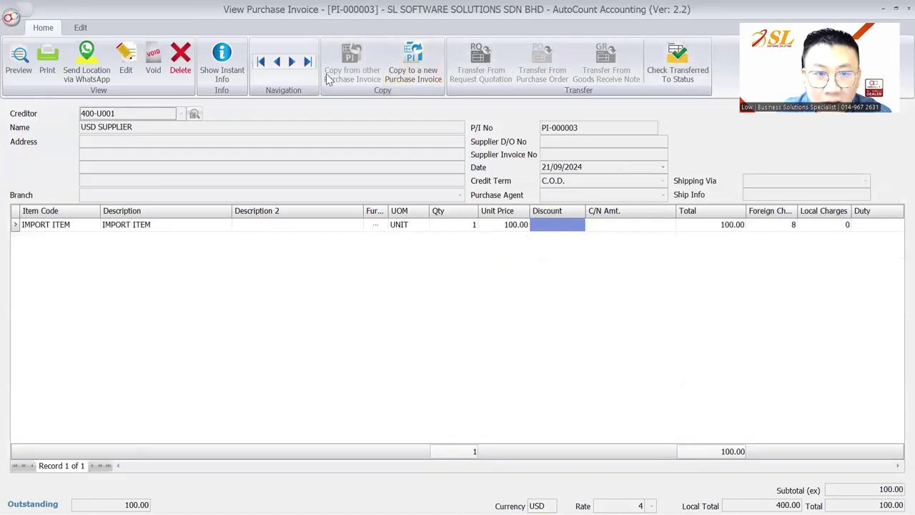
pyautogui.click(127, 65)
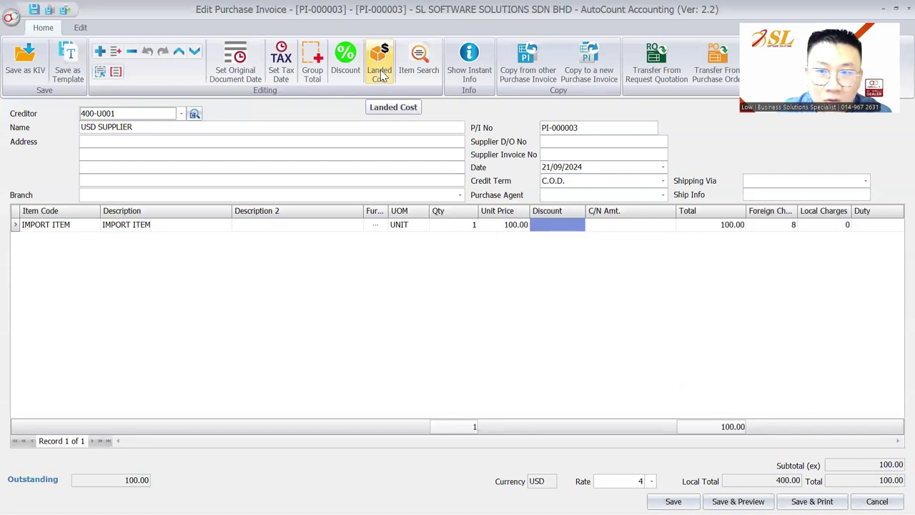
pyautogui.click(894, 15)
pyautogui.press('super')
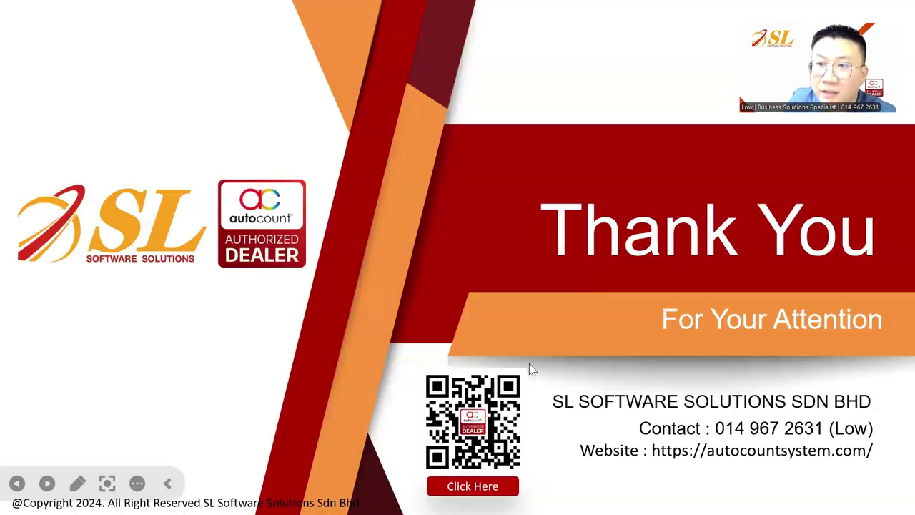